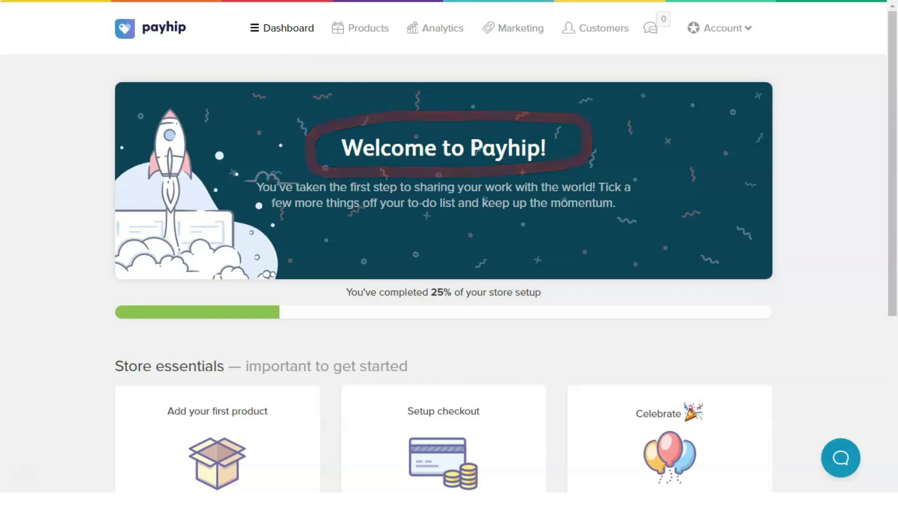
# Review the dashboard's Store essentials checklist, viewing the details of Add your first product, Setup checkout and Celebrate
pyautogui.scroll(-1, 444, 253)
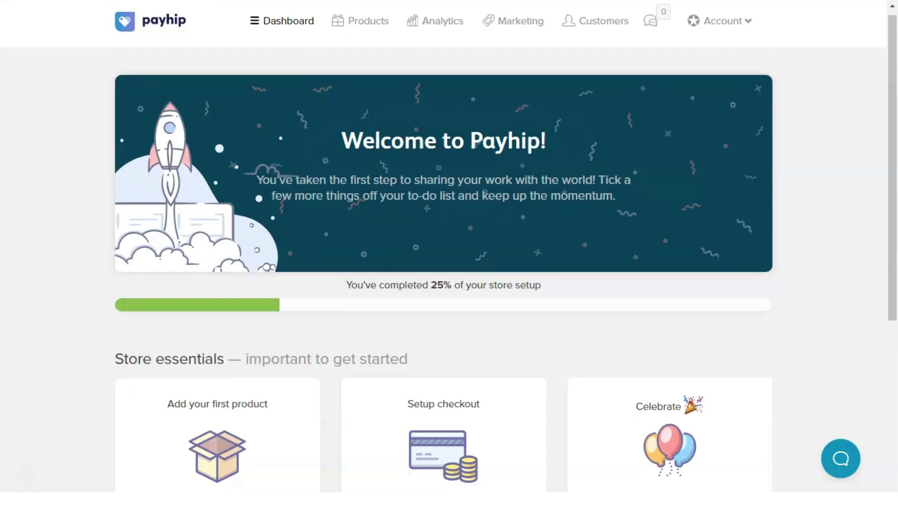
pyautogui.scroll(-2, 443, 252)
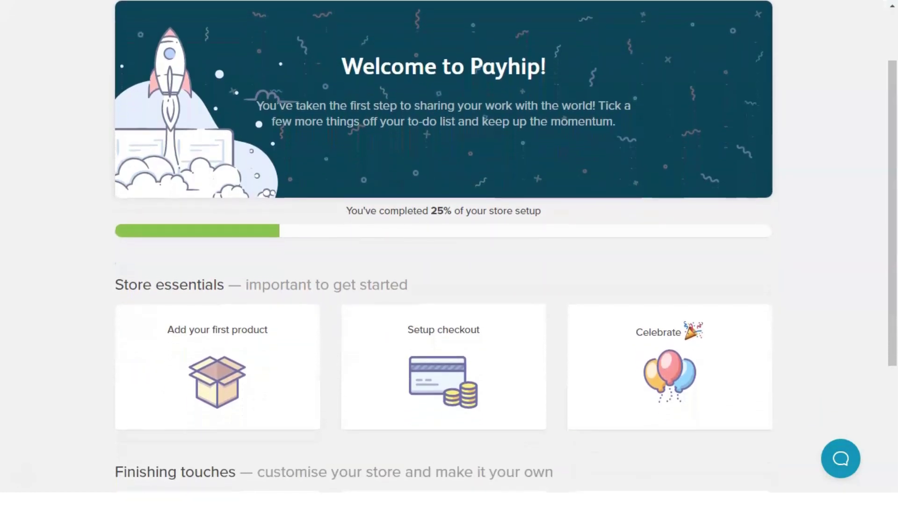
pyautogui.scroll(-2, 443, 252)
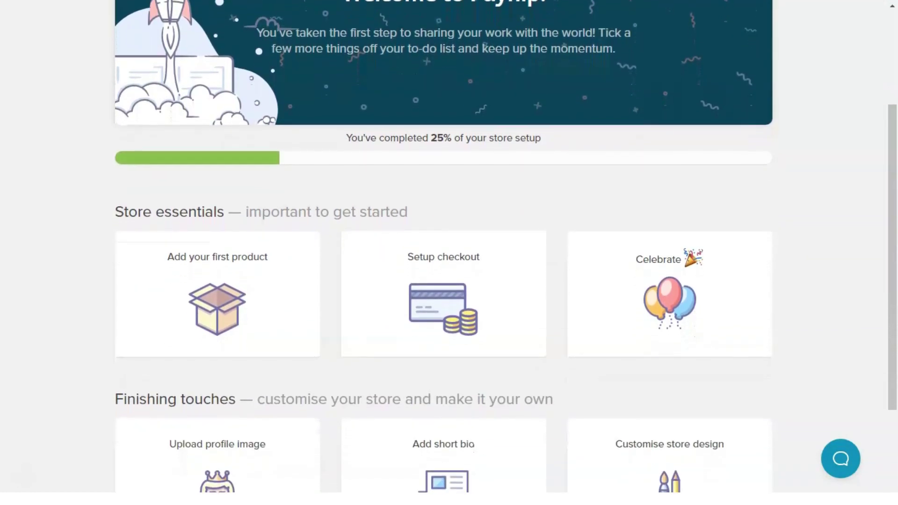
pyautogui.scroll(-2, 443, 252)
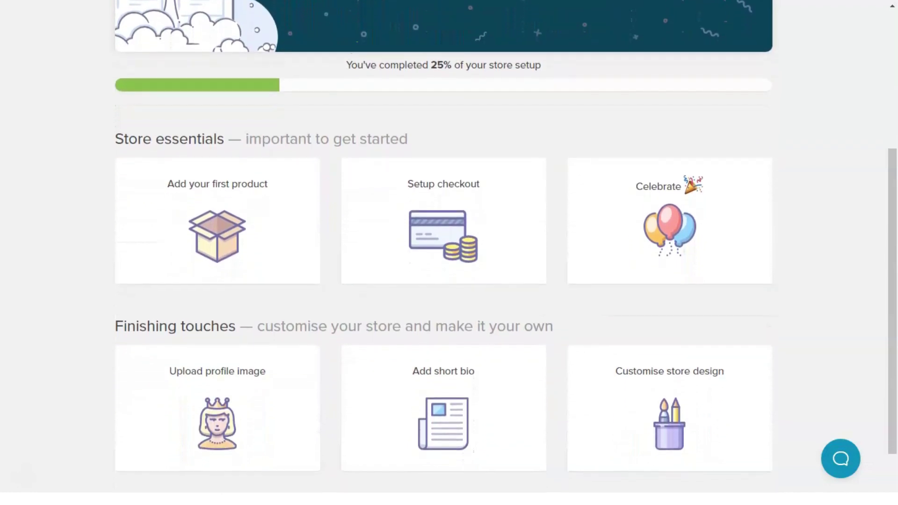
pyautogui.scroll(-1, 444, 253)
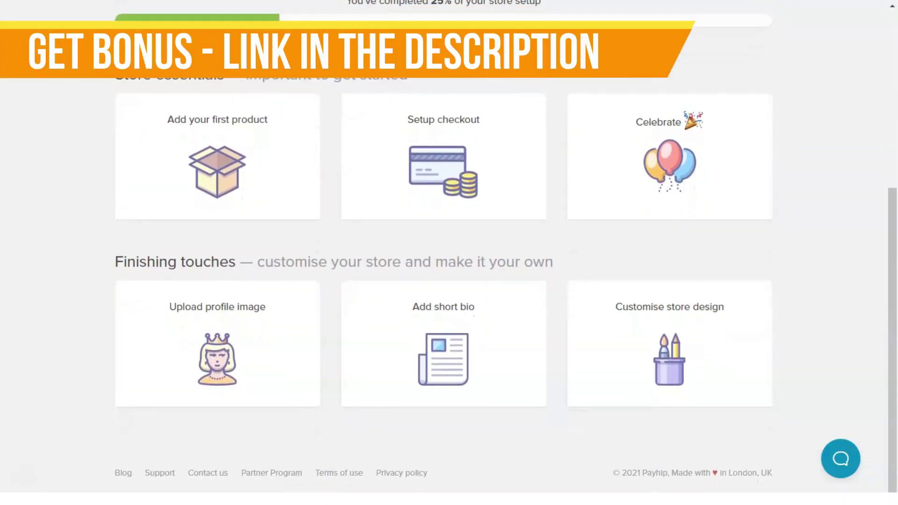
pyautogui.click(218, 162)
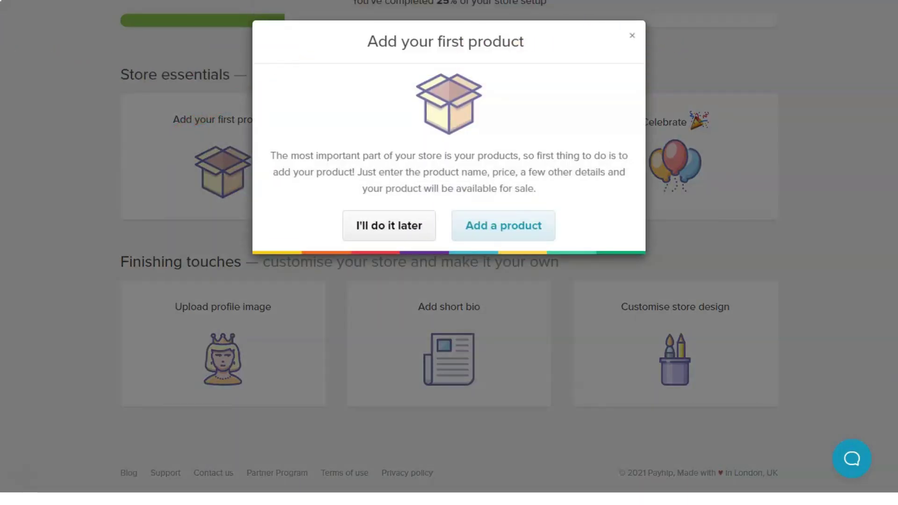
pyautogui.click(631, 36)
pyautogui.click(444, 161)
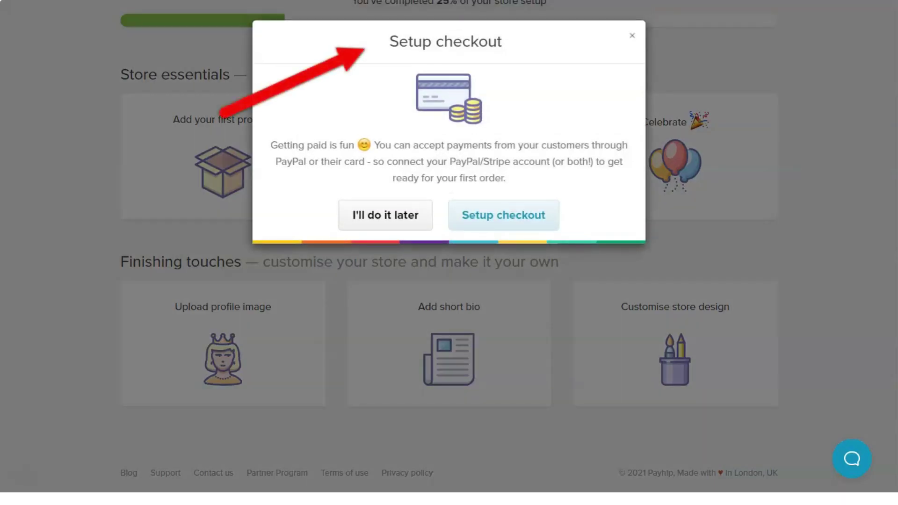
pyautogui.click(632, 36)
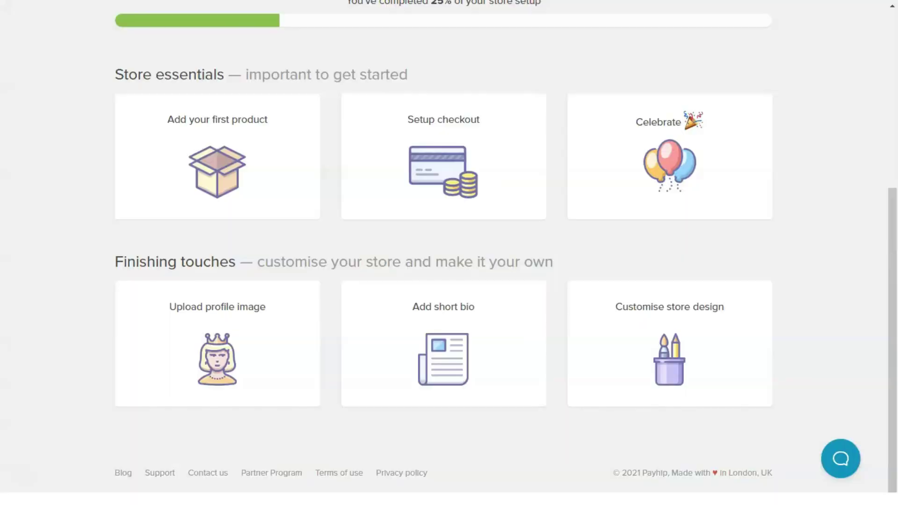
pyautogui.click(668, 156)
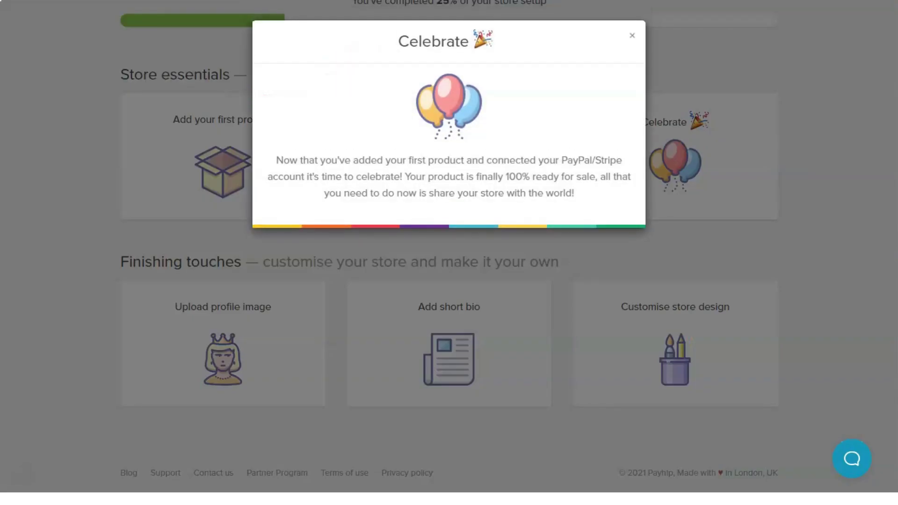
pyautogui.click(632, 36)
# View the Finishing touches details for Upload profile image, Add short bio and Customise store design, closing each one
pyautogui.click(217, 351)
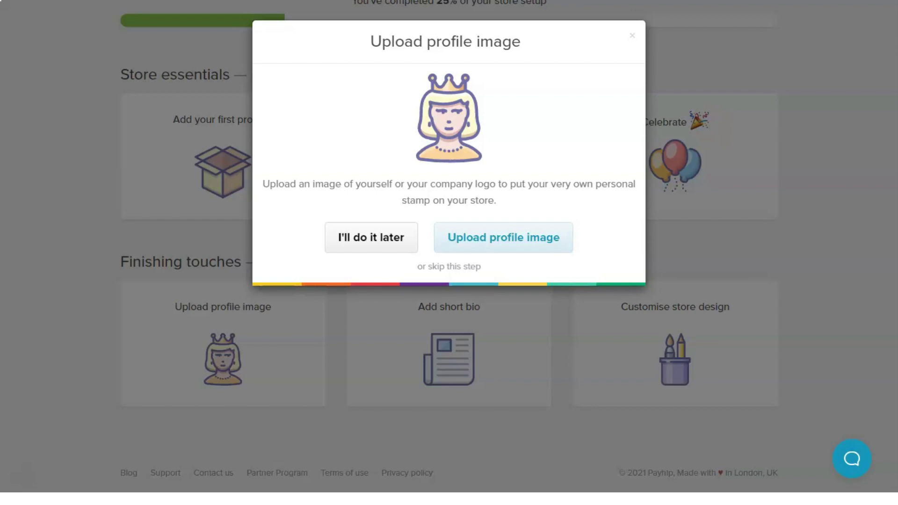
pyautogui.press('Escape')
pyautogui.click(449, 346)
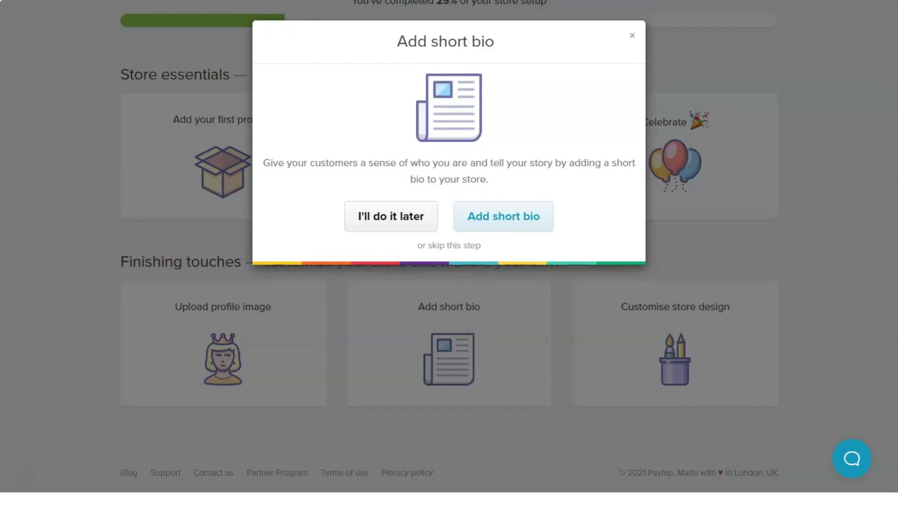
pyautogui.press('Escape')
pyautogui.click(675, 346)
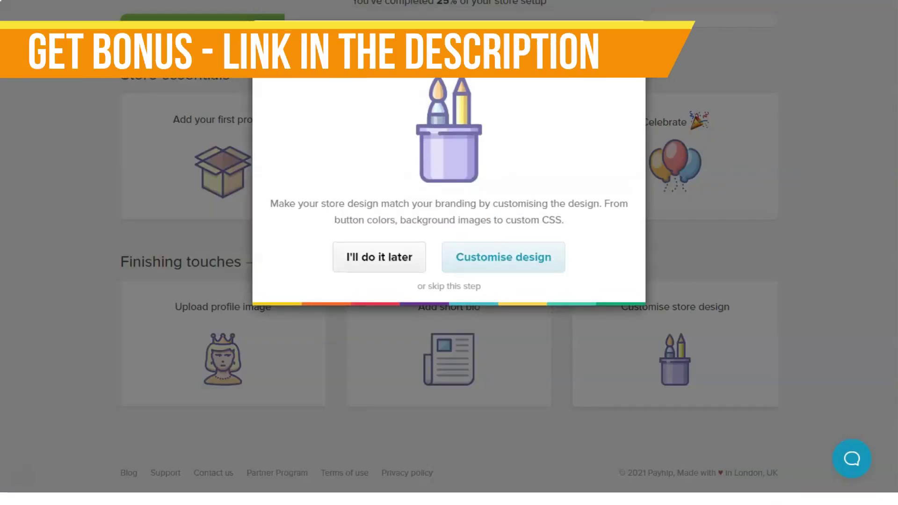
pyautogui.press('Escape')
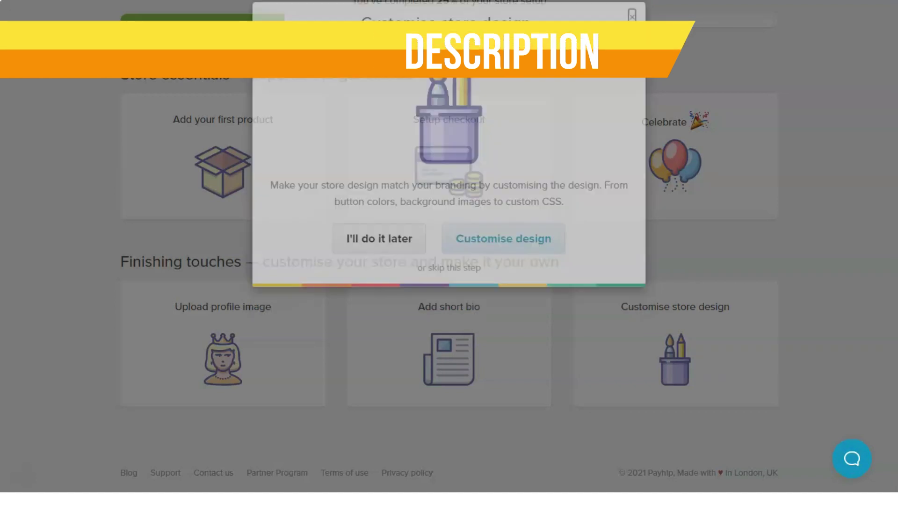
# Go to the products page, open the form for a new digital product and view its file, title and price fields
pyautogui.scroll(5, 444, 253)
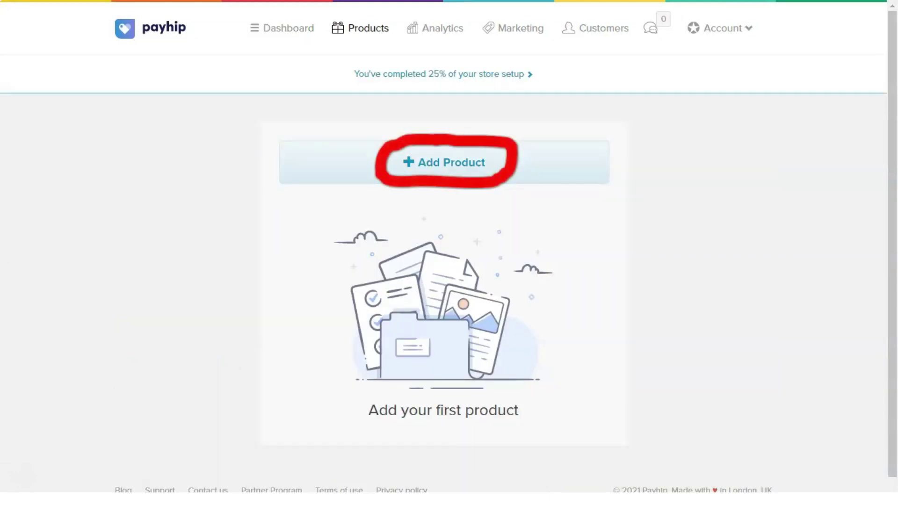
pyautogui.scroll(-1, 443, 253)
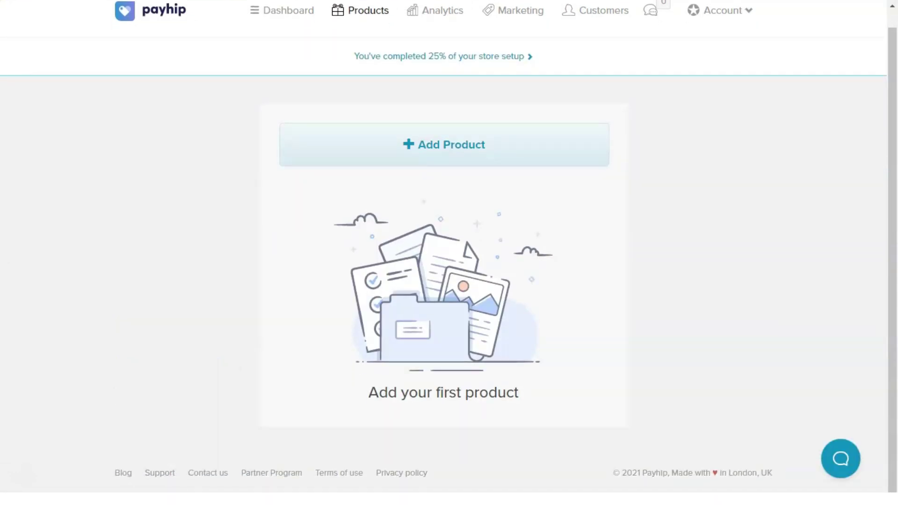
pyautogui.click(444, 145)
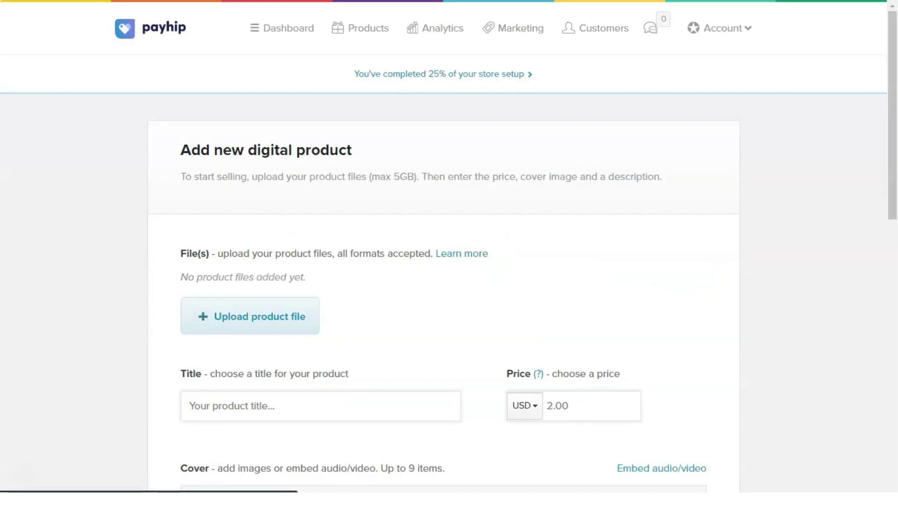
pyautogui.scroll(-2, 444, 247)
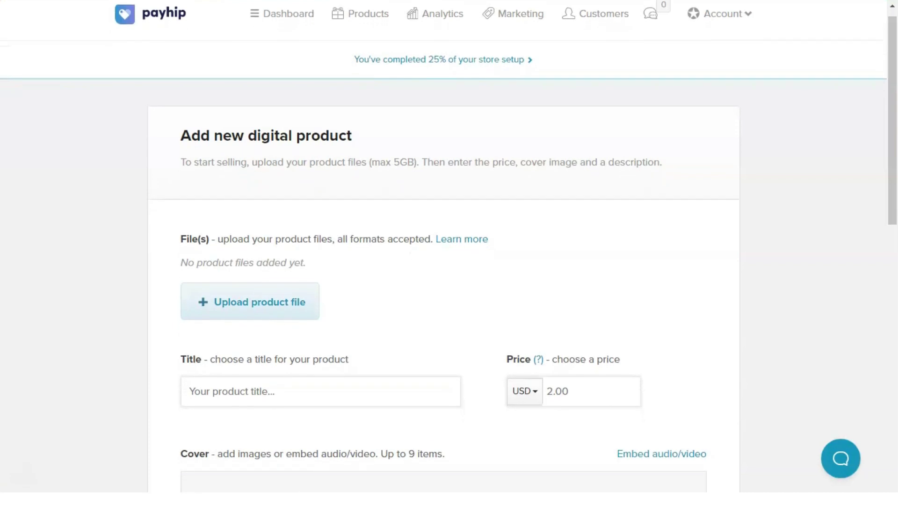
pyautogui.scroll(-1, 443, 248)
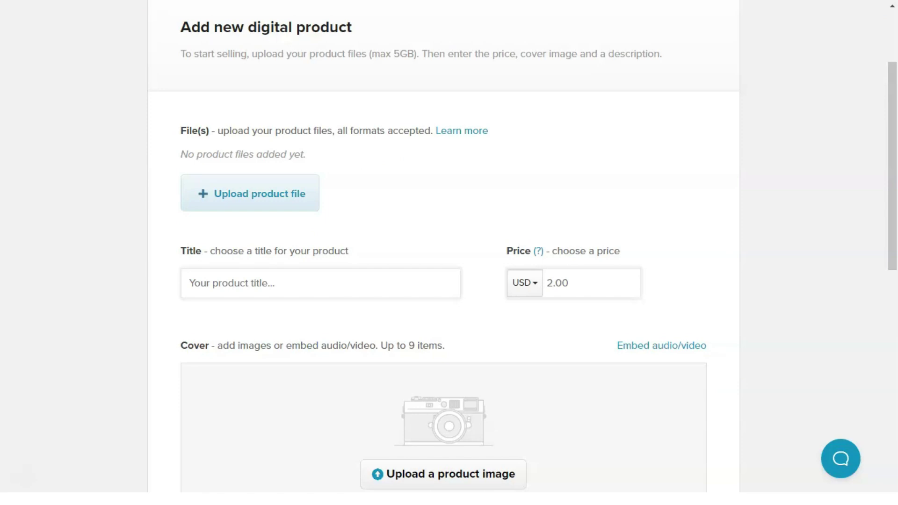
# Look through the currencies available for the digital product's price without choosing another one
pyautogui.click(525, 282)
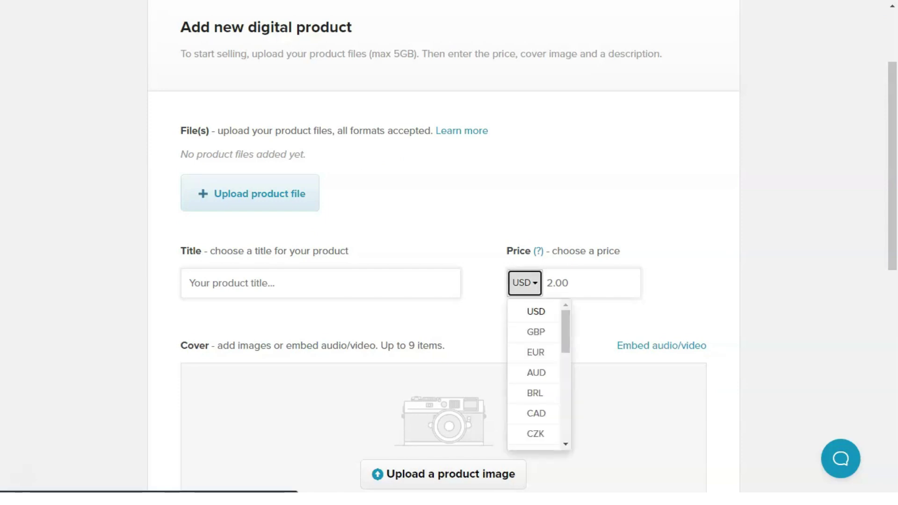
pyautogui.scroll(-3, 538, 373)
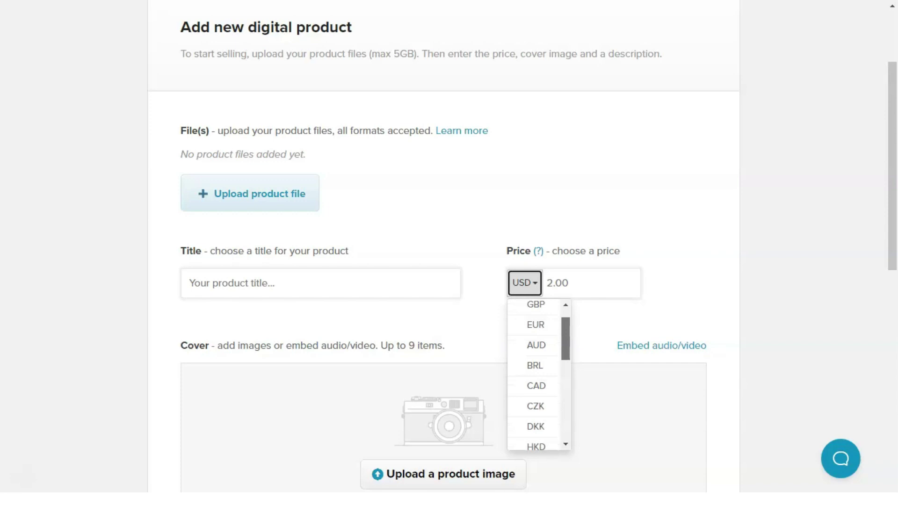
pyautogui.scroll(-3, 538, 374)
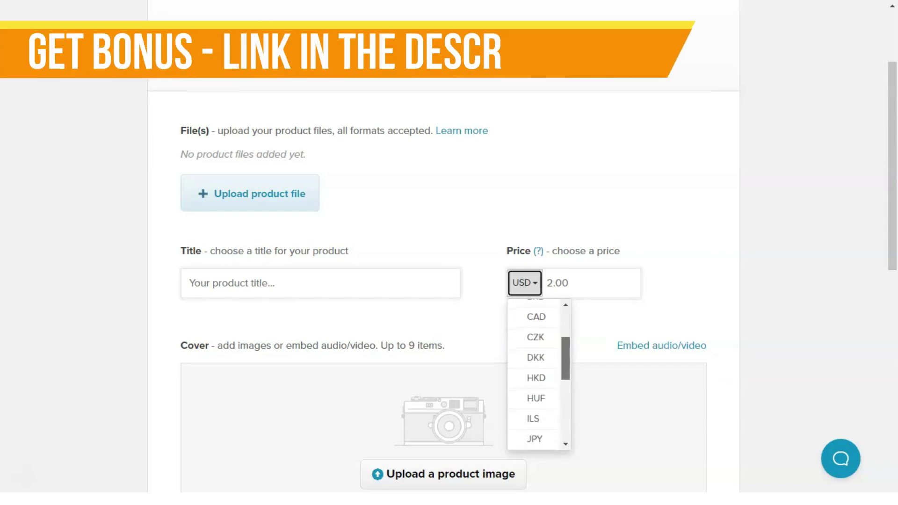
pyautogui.scroll(-4, 538, 374)
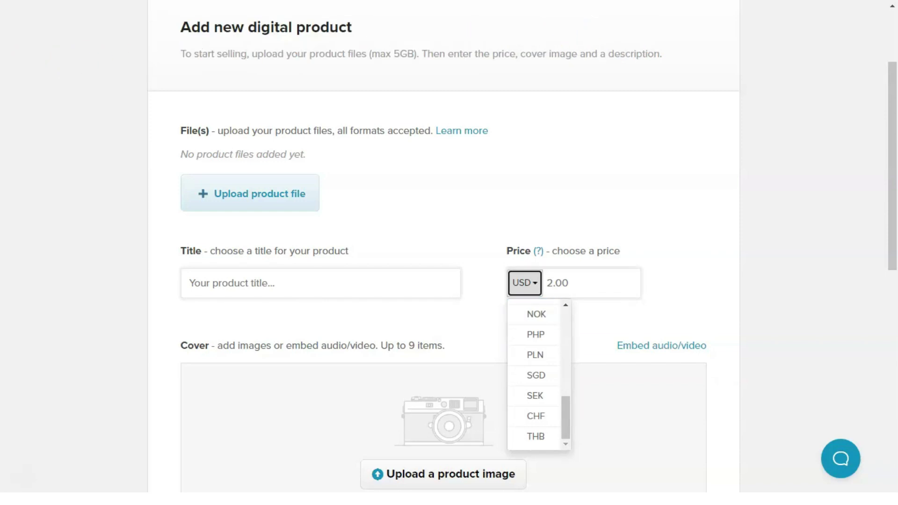
pyautogui.click(538, 251)
# Examine the cover, description and advanced options sections of the new digital product form
pyautogui.scroll(-3, 444, 248)
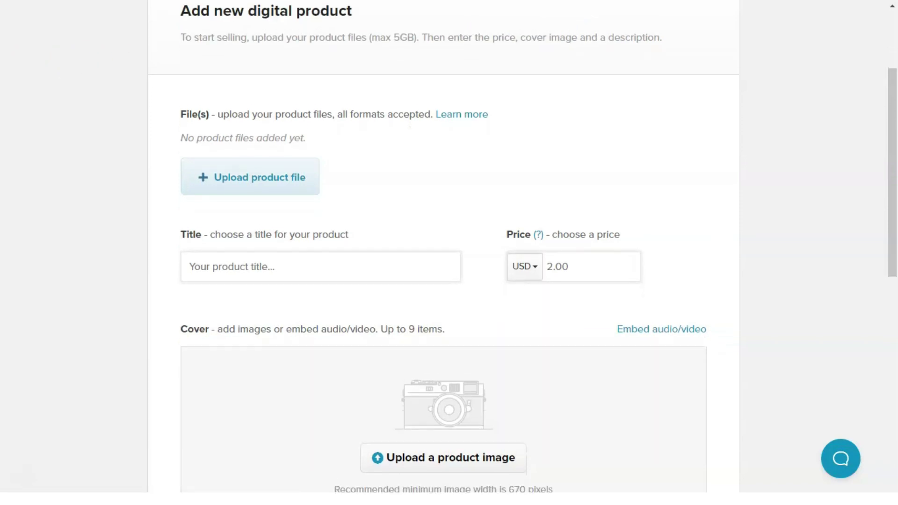
pyautogui.scroll(-4, 444, 248)
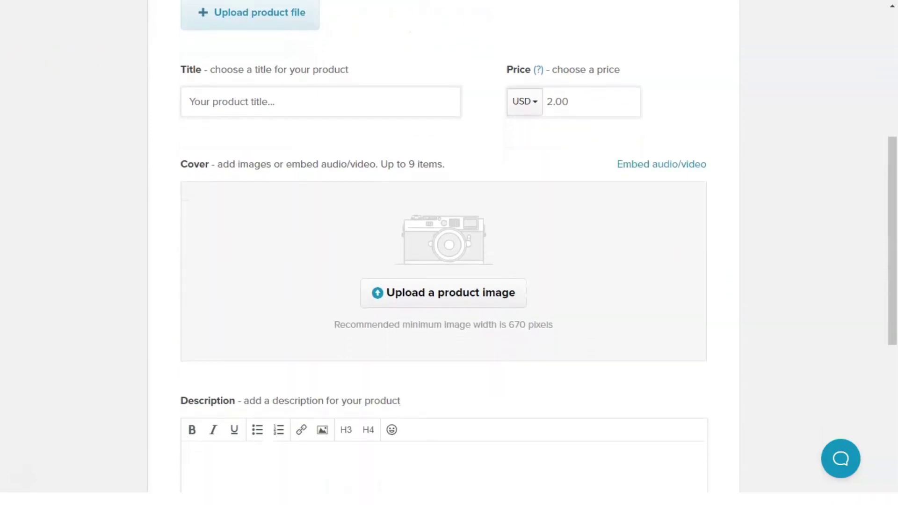
pyautogui.scroll(-4, 444, 248)
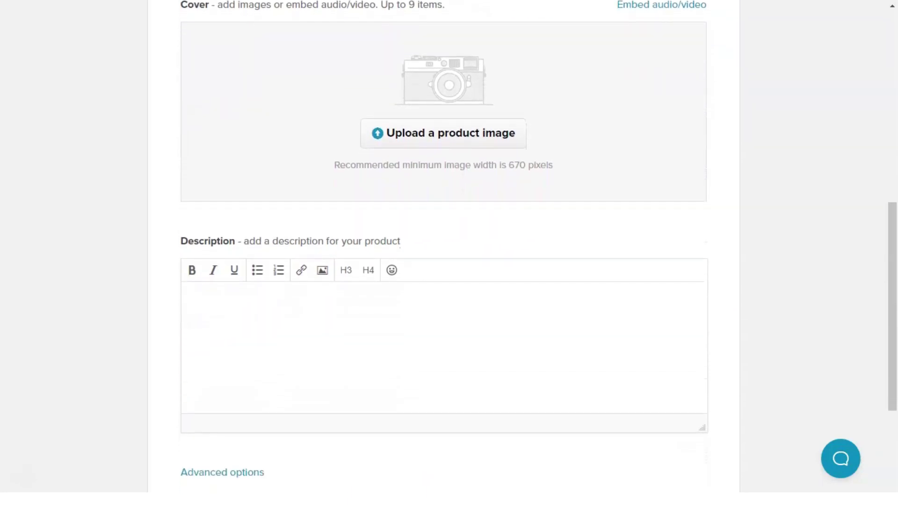
pyautogui.scroll(-3, 443, 247)
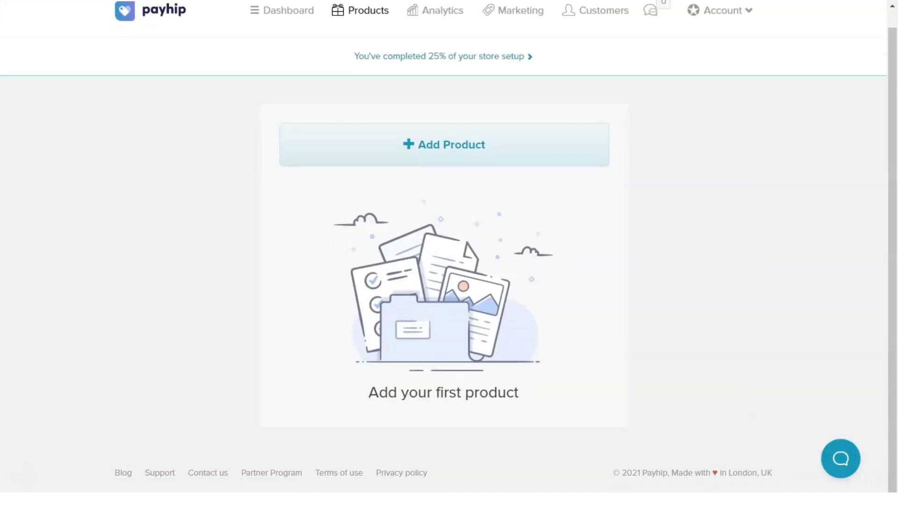
# Open the form for a new physical product and examine its price, cover, description and Additional Details fields
pyautogui.click(444, 154)
pyautogui.click(448, 378)
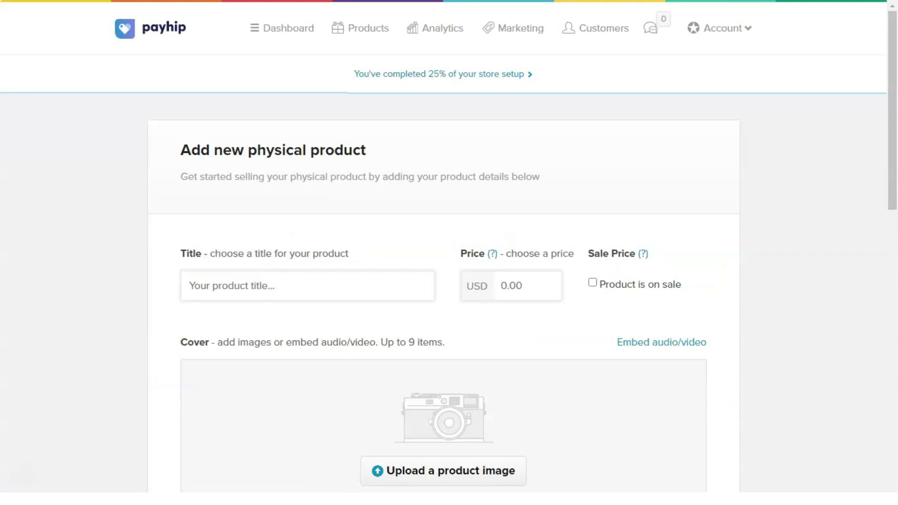
pyautogui.scroll(-3, 449, 253)
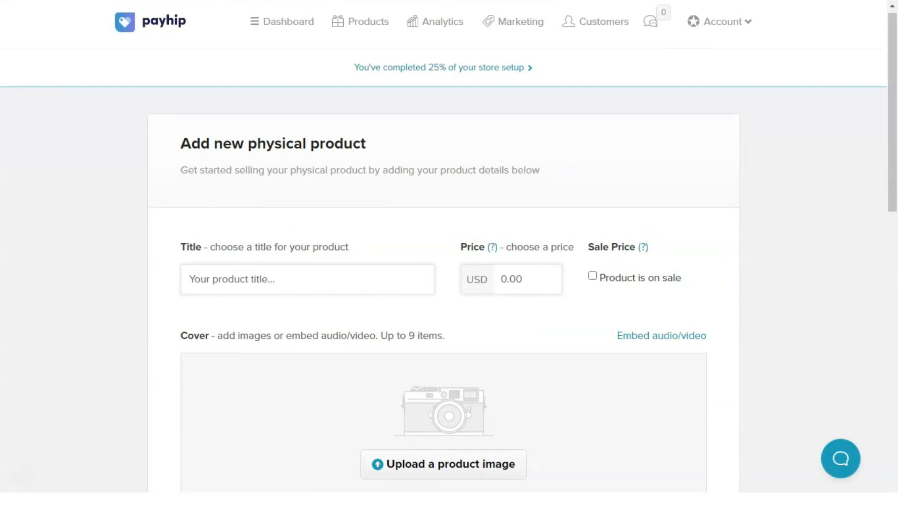
pyautogui.scroll(-2, 449, 252)
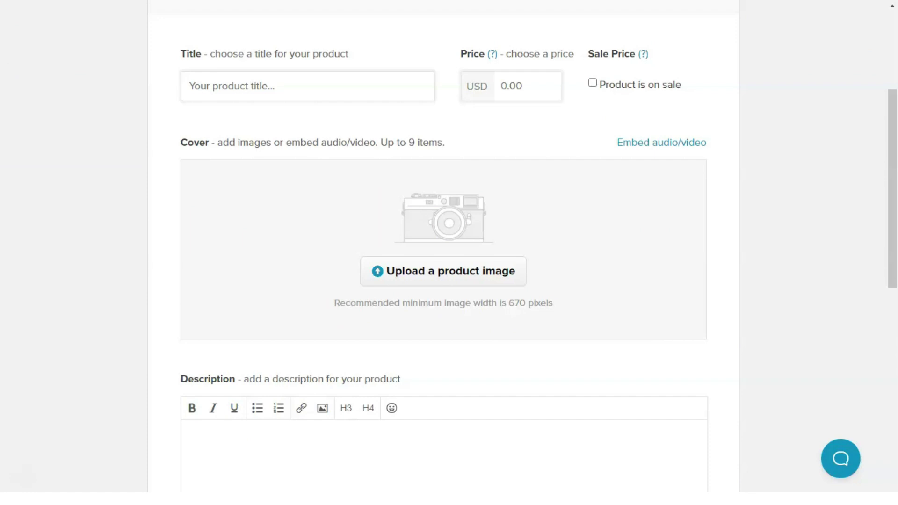
pyautogui.scroll(-2, 449, 253)
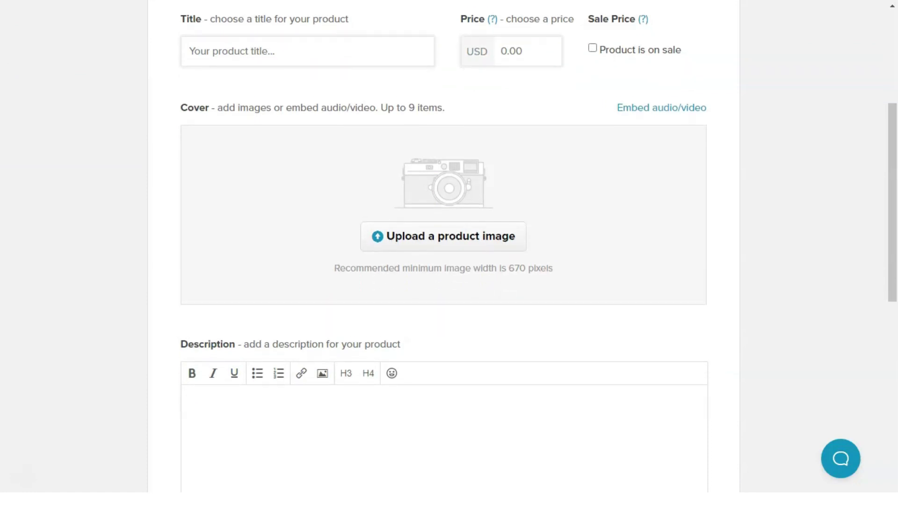
pyautogui.scroll(-3, 449, 252)
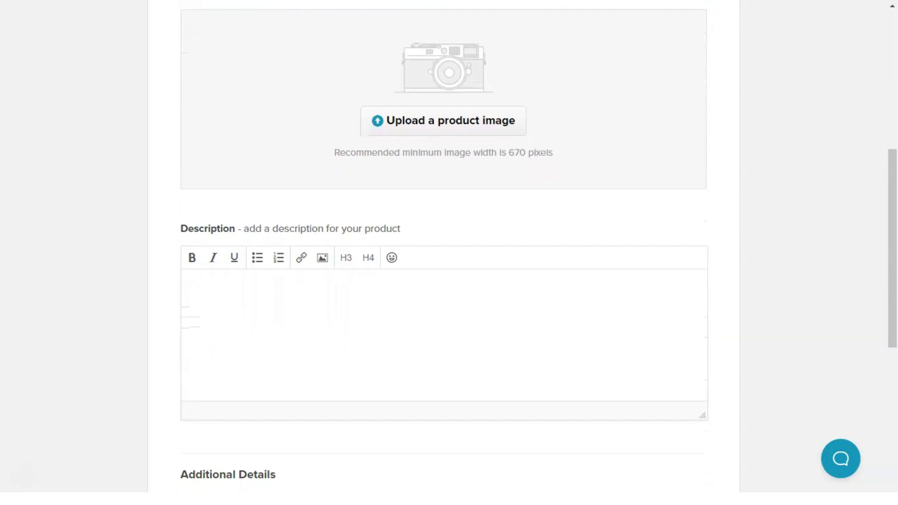
pyautogui.scroll(-3, 450, 253)
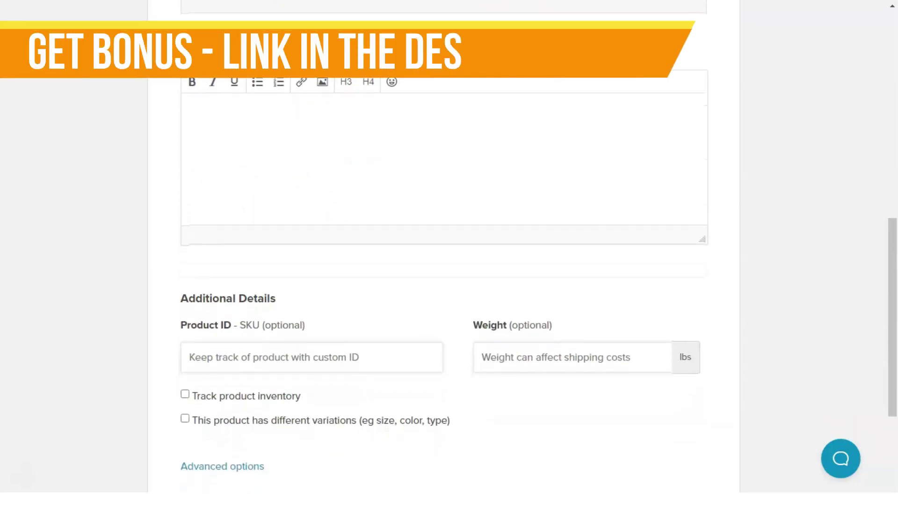
pyautogui.scroll(-2, 449, 253)
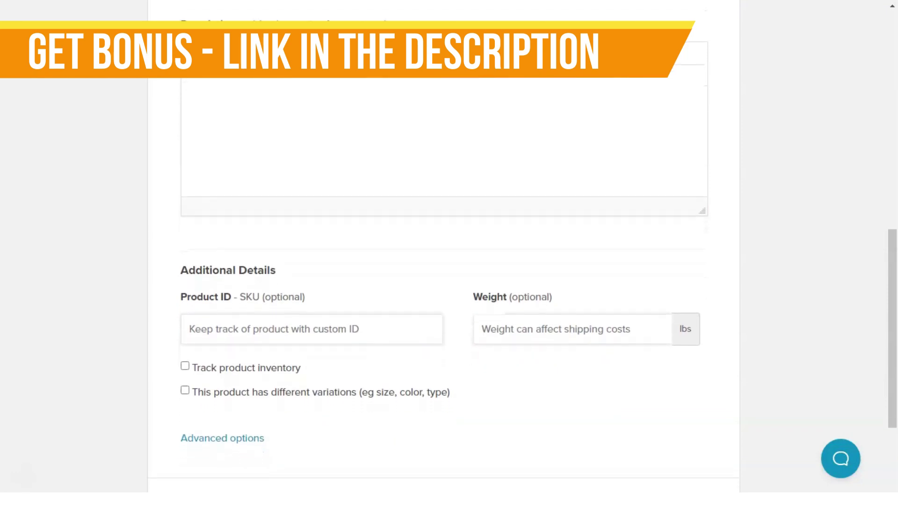
pyautogui.scroll(-2, 449, 253)
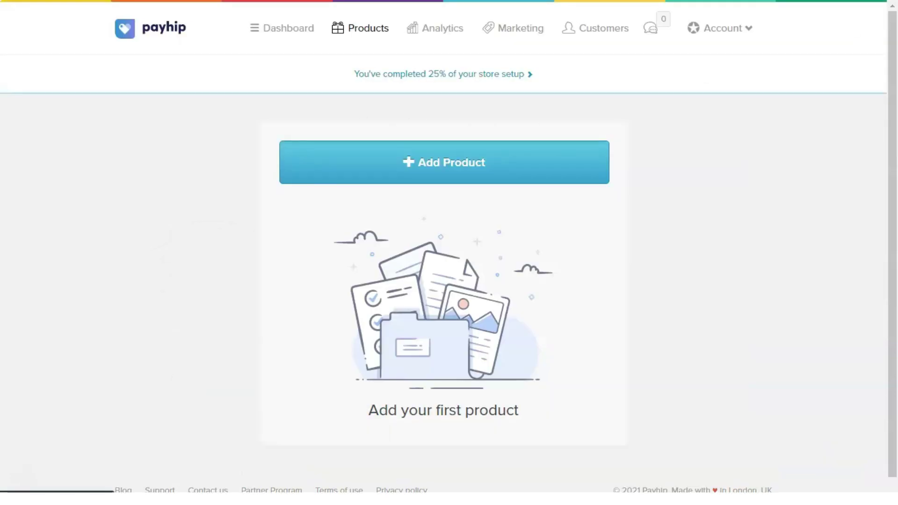
# Open the form for adding a new subscription product
pyautogui.click(445, 162)
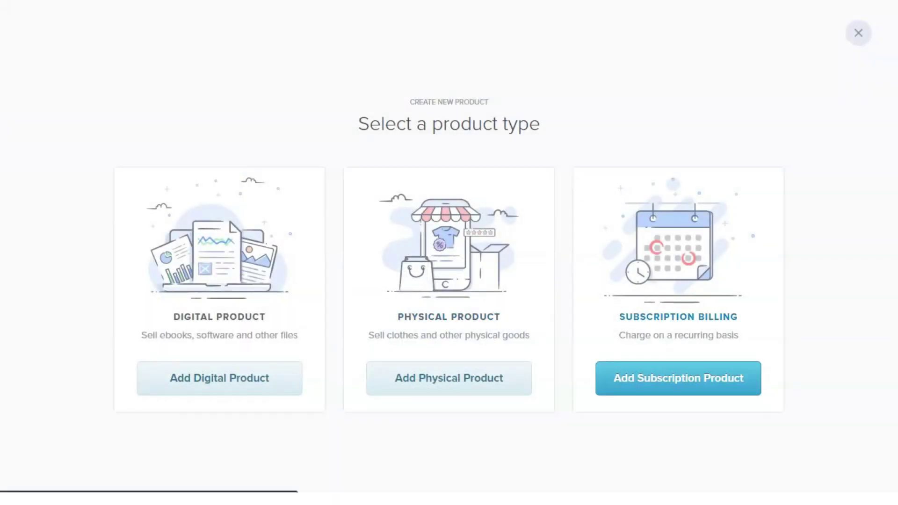
pyautogui.click(679, 378)
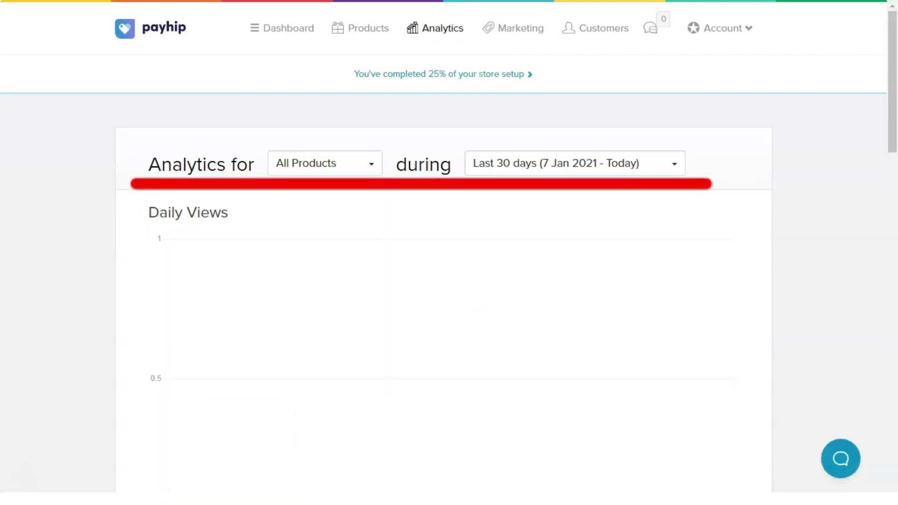
# Examine the Analytics page's daily views, daily sales, totals, visitor sources, conversion rate, visits map and notes
pyautogui.scroll(-2, 443, 253)
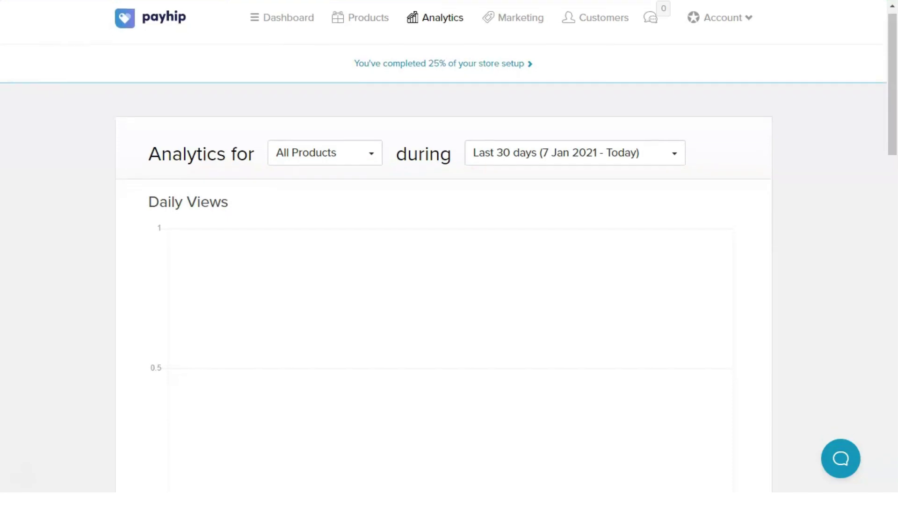
pyautogui.scroll(-1, 443, 253)
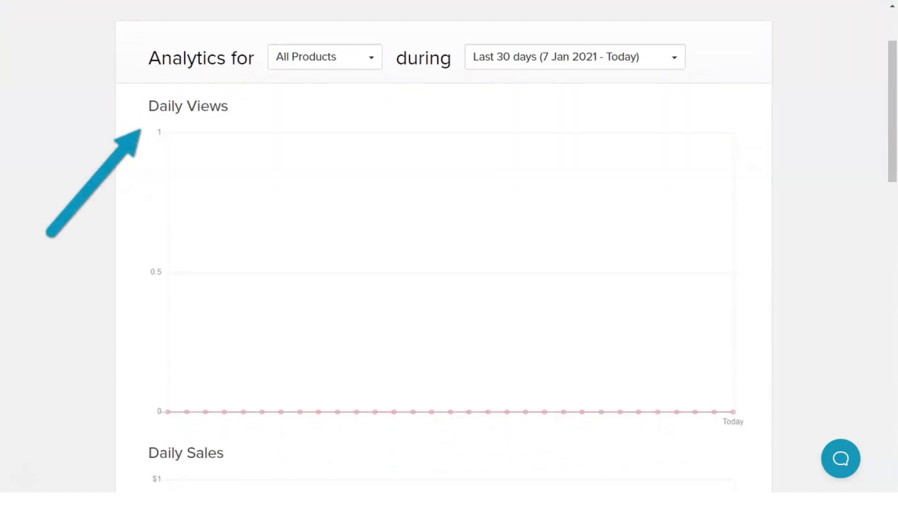
pyautogui.scroll(-2, 443, 253)
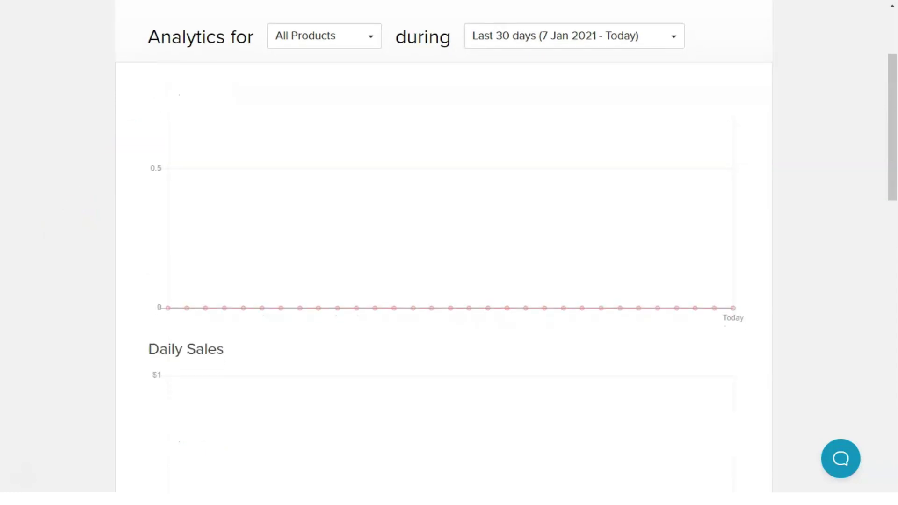
pyautogui.scroll(-5, 443, 253)
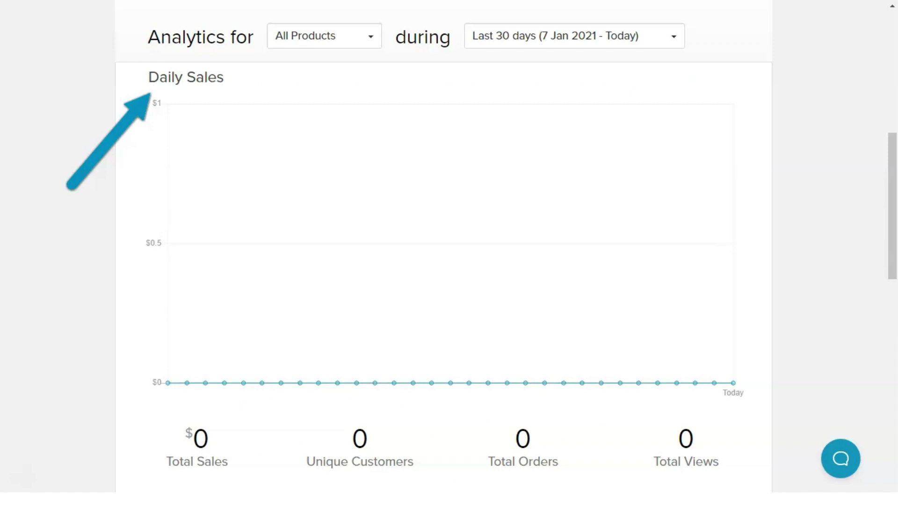
pyautogui.scroll(-3, 444, 266)
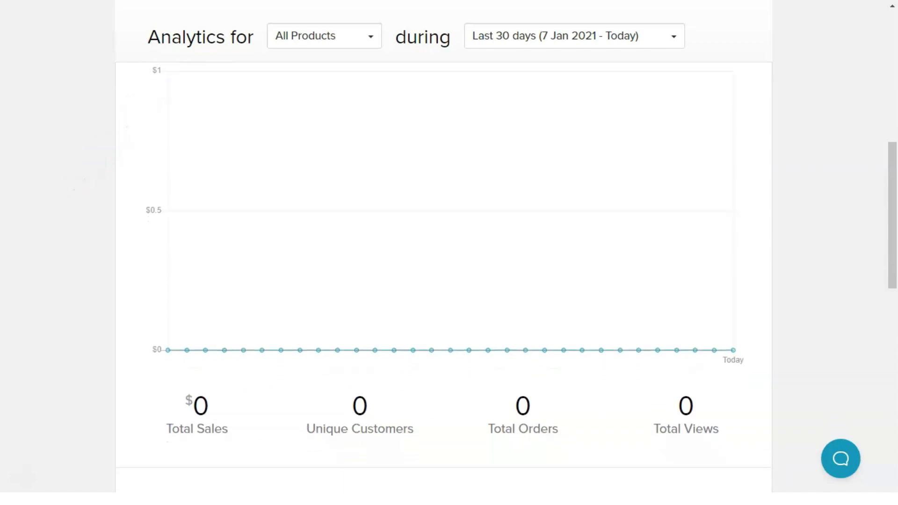
pyautogui.scroll(-4, 444, 265)
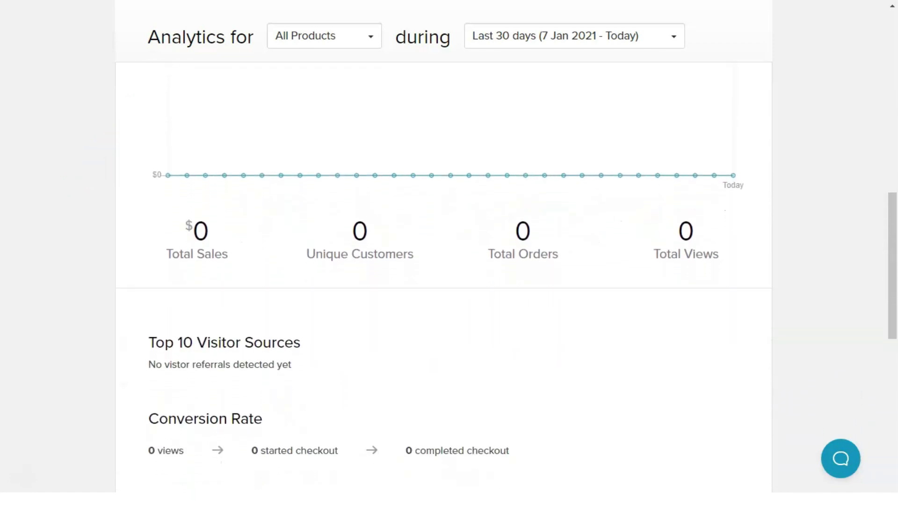
pyautogui.scroll(-3, 443, 265)
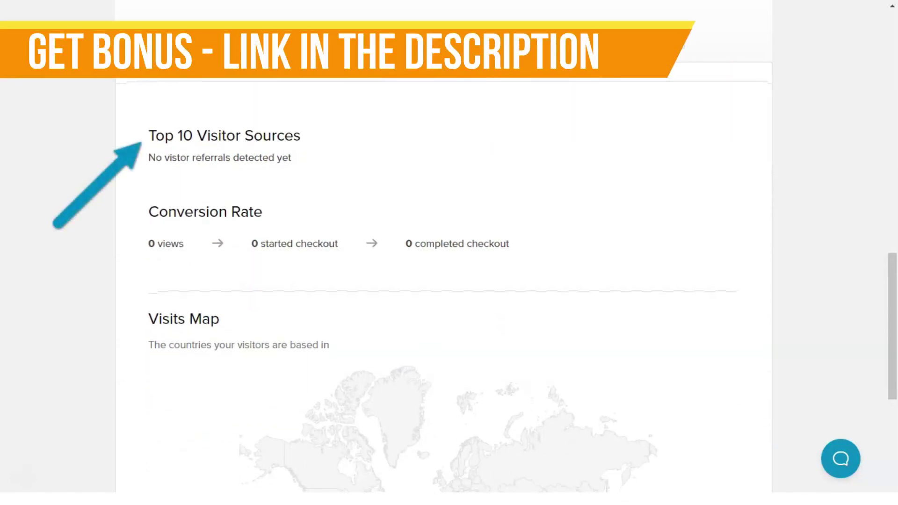
pyautogui.scroll(-5, 443, 265)
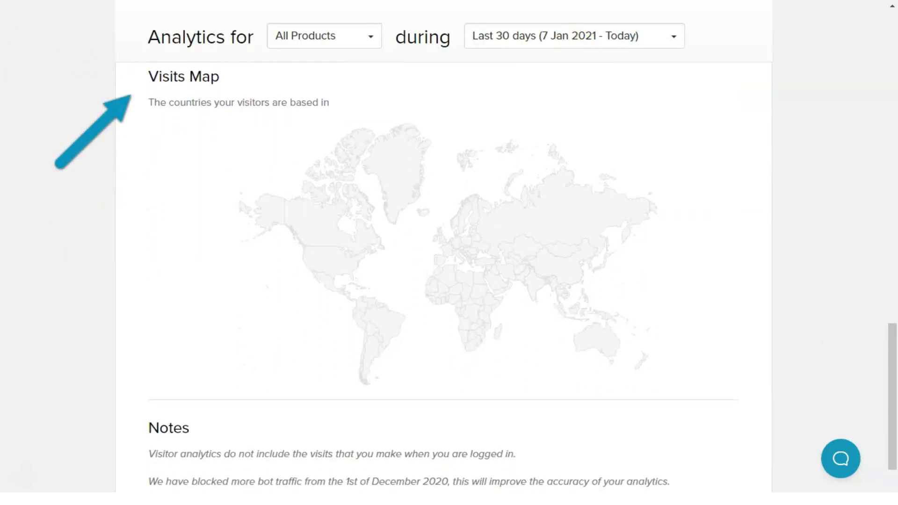
pyautogui.scroll(-2, 521, 275)
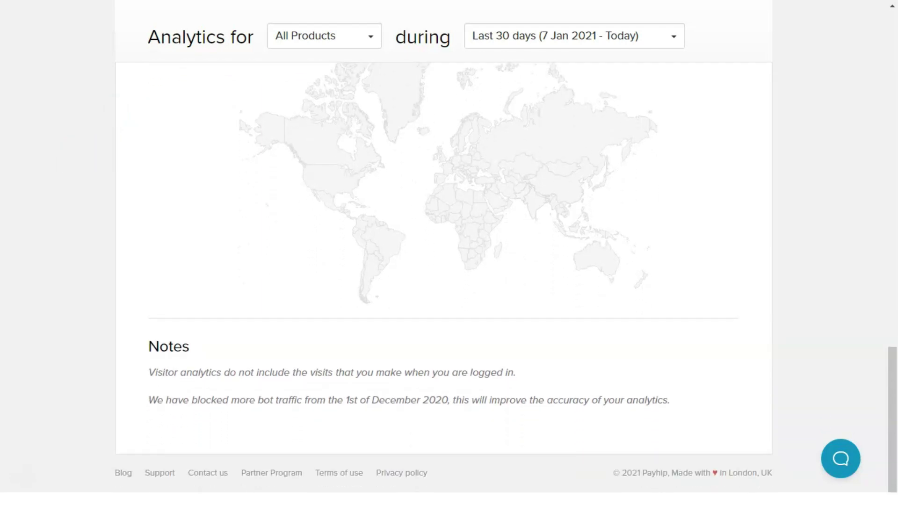
# Go to the Marketing page and view its Coupons, Social Discounts and Affiliates sections
pyautogui.scroll(17, 523, 276)
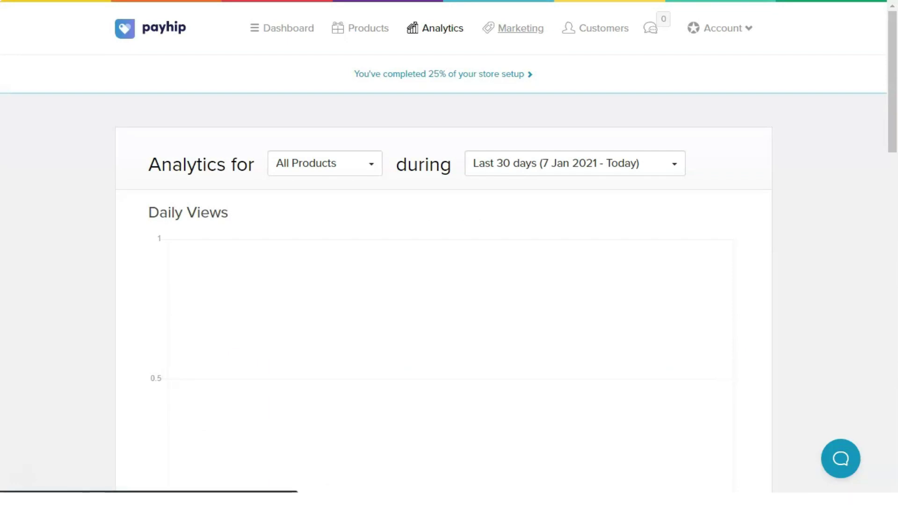
pyautogui.click(514, 28)
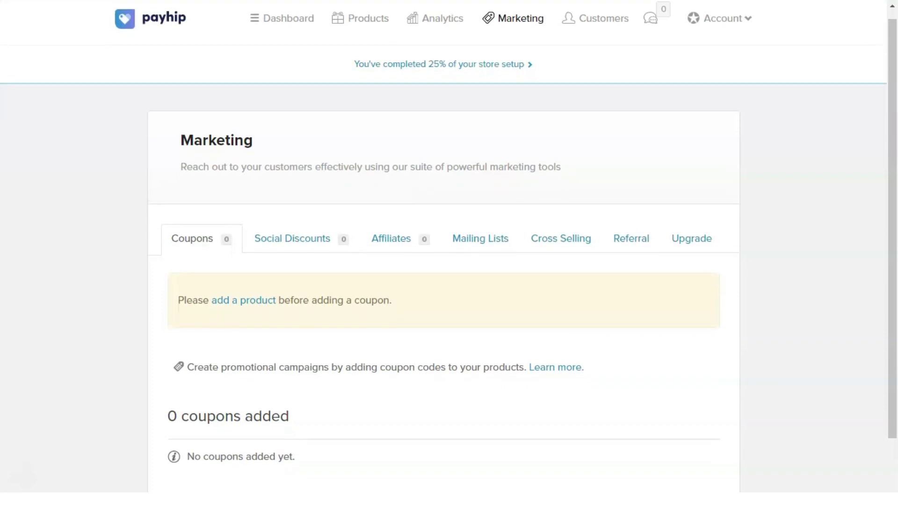
pyautogui.scroll(-2, 444, 253)
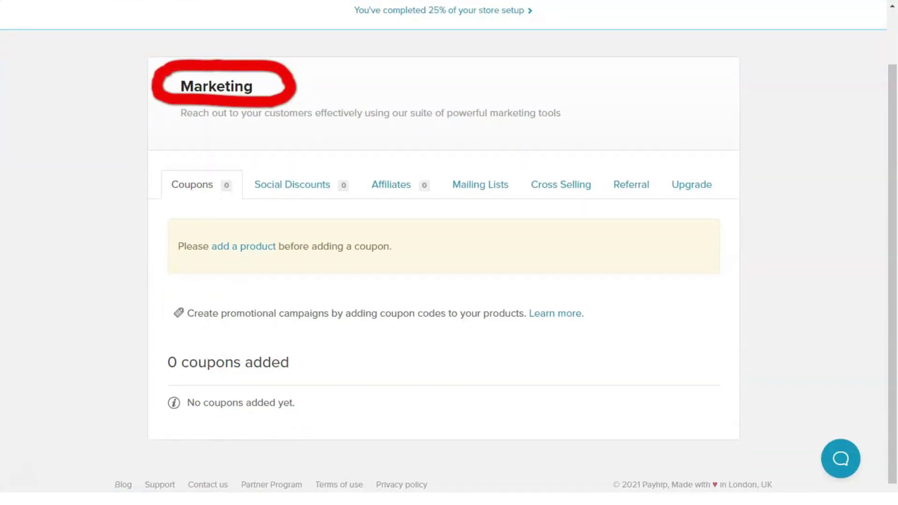
pyautogui.click(292, 184)
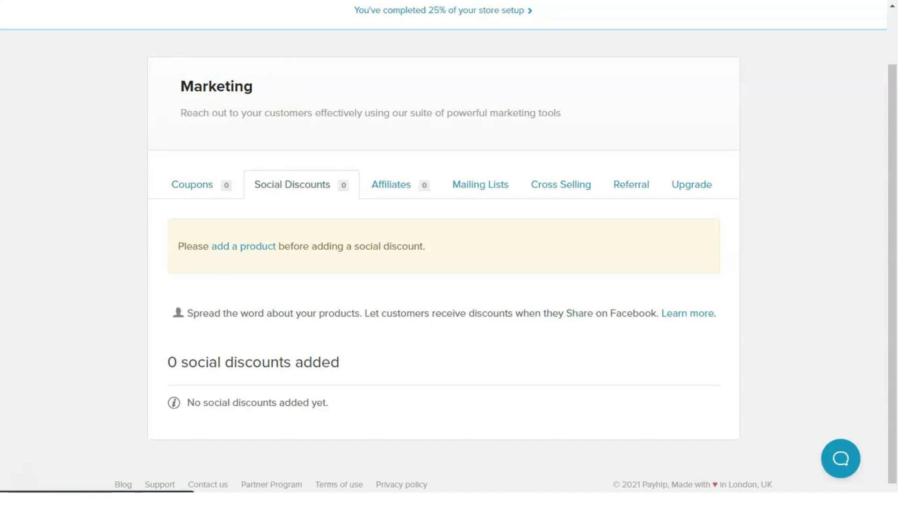
pyautogui.click(391, 184)
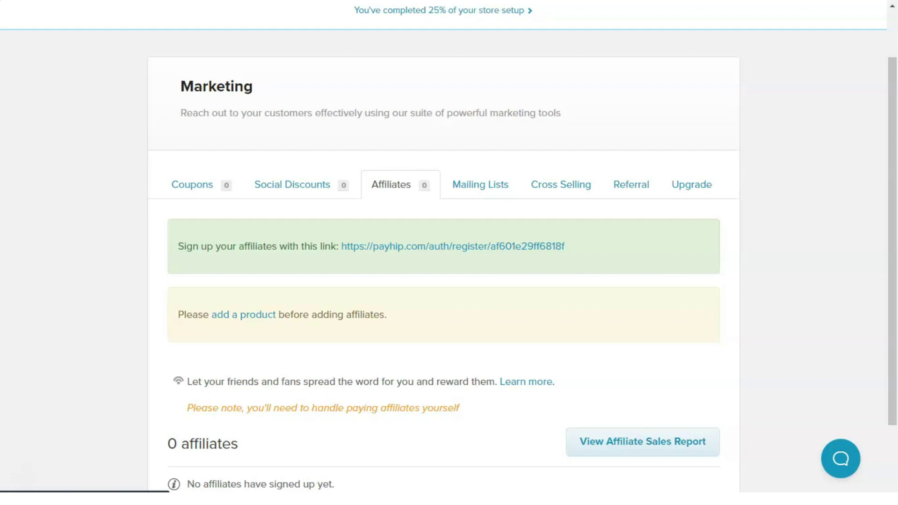
pyautogui.scroll(-1, 448, 252)
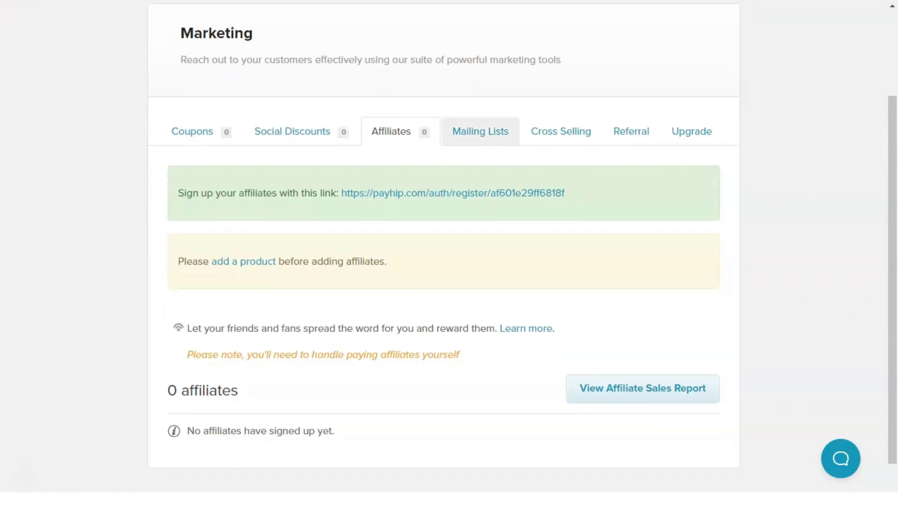
# View the Mailing Lists, Cross Selling, Referral and Upgrade sections of the marketing tools
pyautogui.click(481, 131)
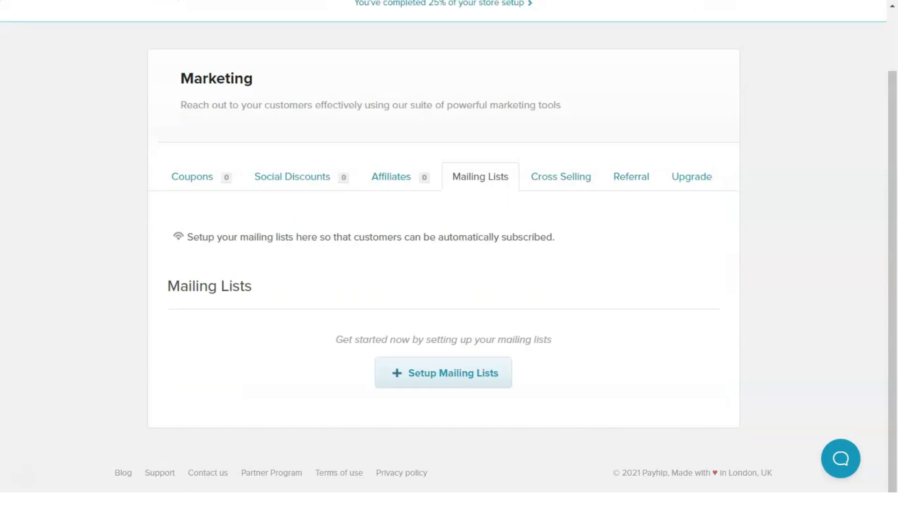
pyautogui.click(561, 176)
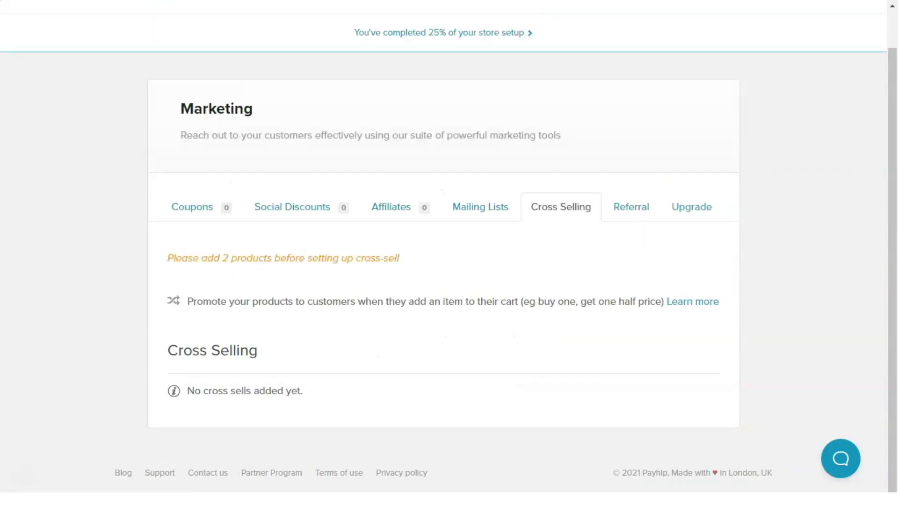
pyautogui.click(631, 207)
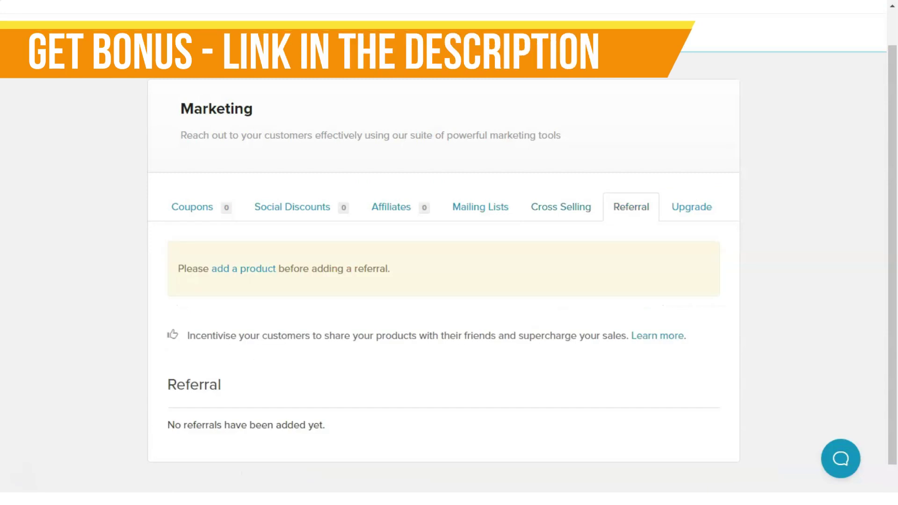
pyautogui.click(692, 207)
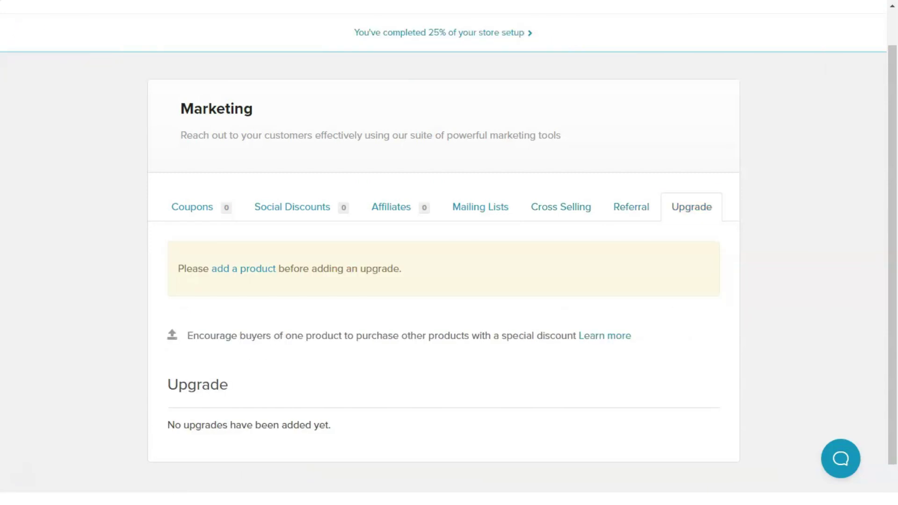
# Go to the Customers page and view its Subscribers, Email Updates, Sales Reports and Followers sections
pyautogui.scroll(1, 443, 252)
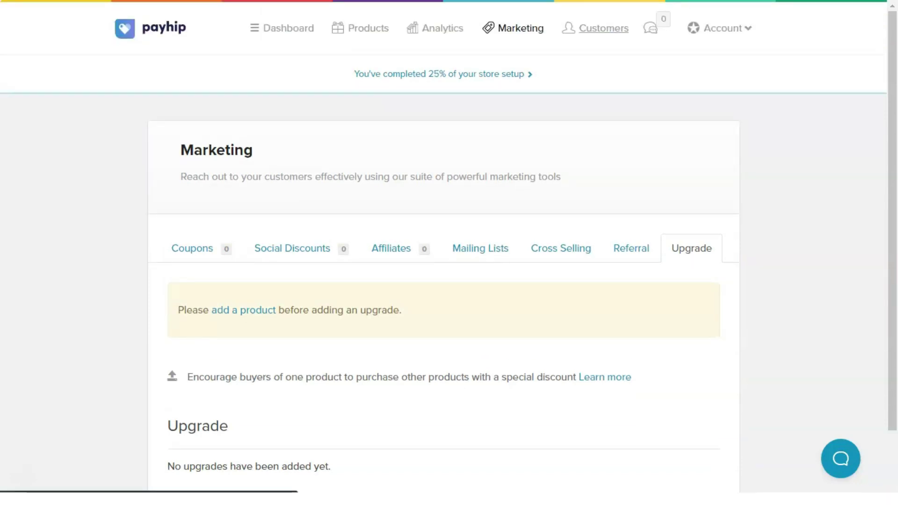
pyautogui.click(604, 28)
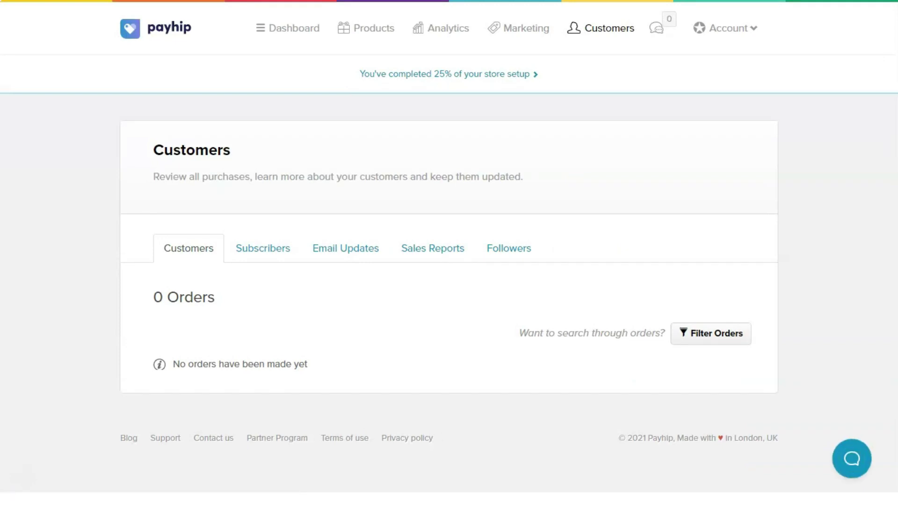
pyautogui.click(264, 248)
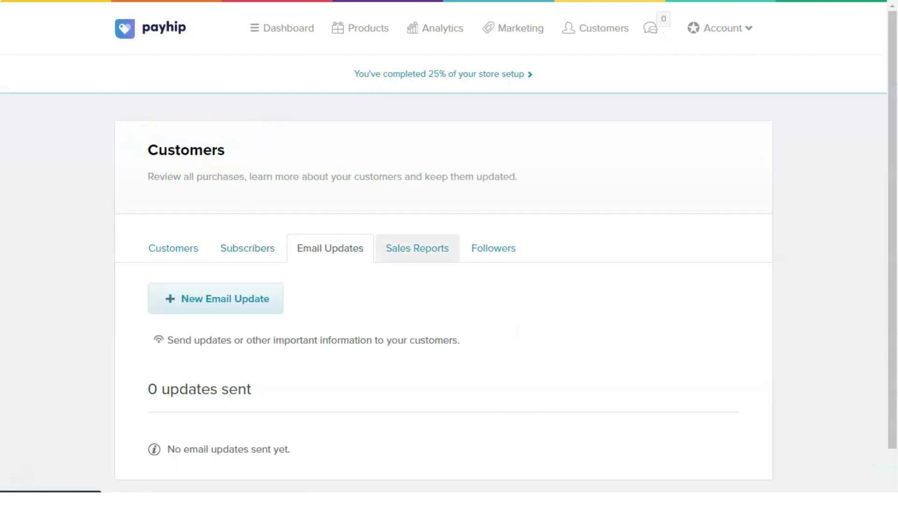
pyautogui.click(417, 248)
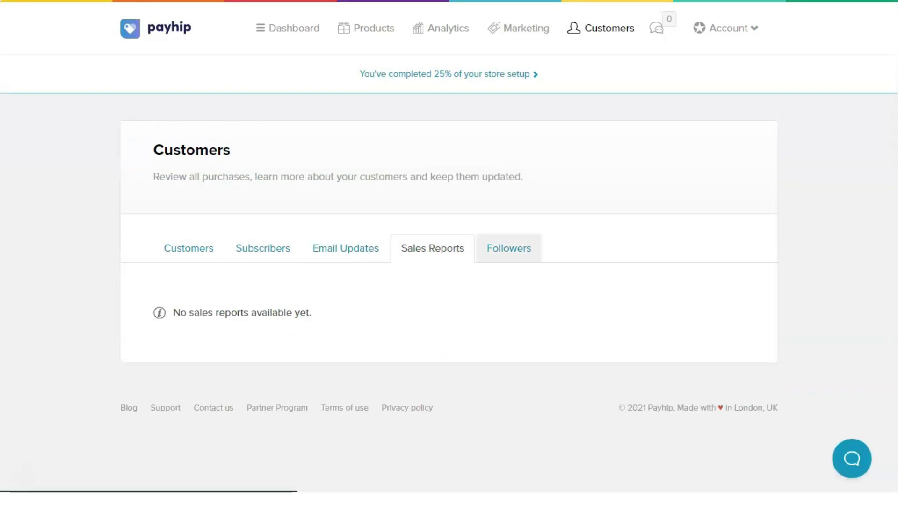
pyautogui.click(509, 248)
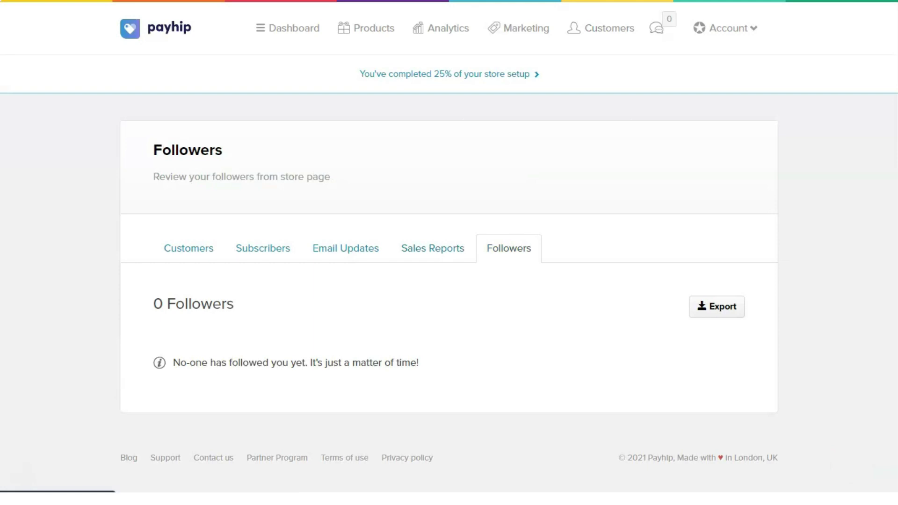
# Look through the article previews on the Payhip blog, including those on ebook piracy and profitable digital products
pyautogui.moveTo(726, 29)
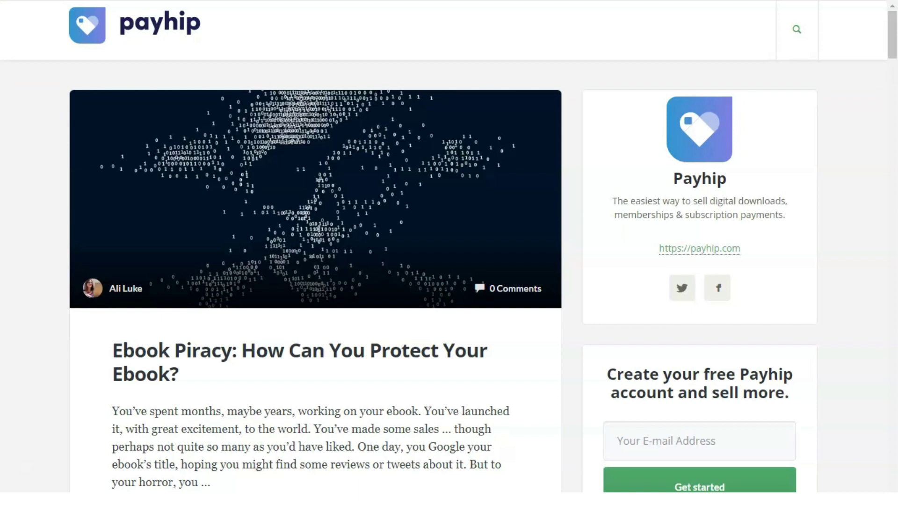
pyautogui.scroll(-2, 444, 253)
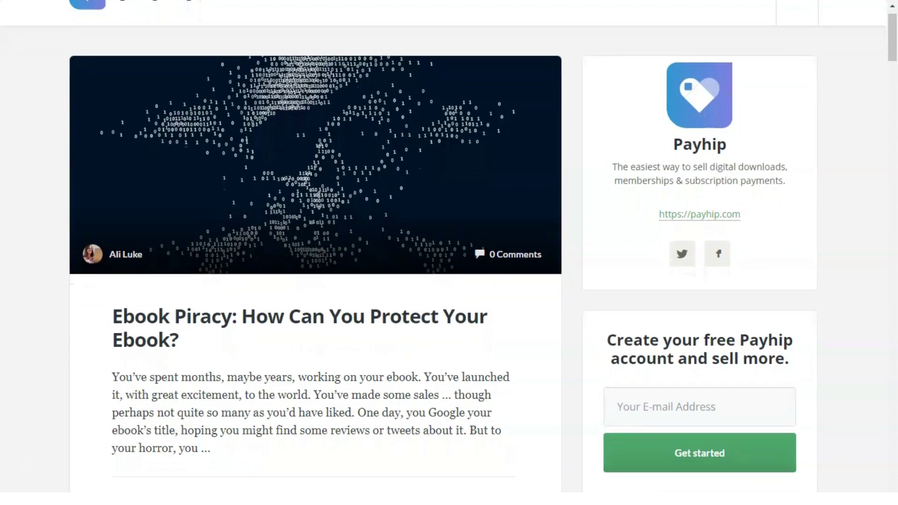
pyautogui.scroll(-2, 443, 253)
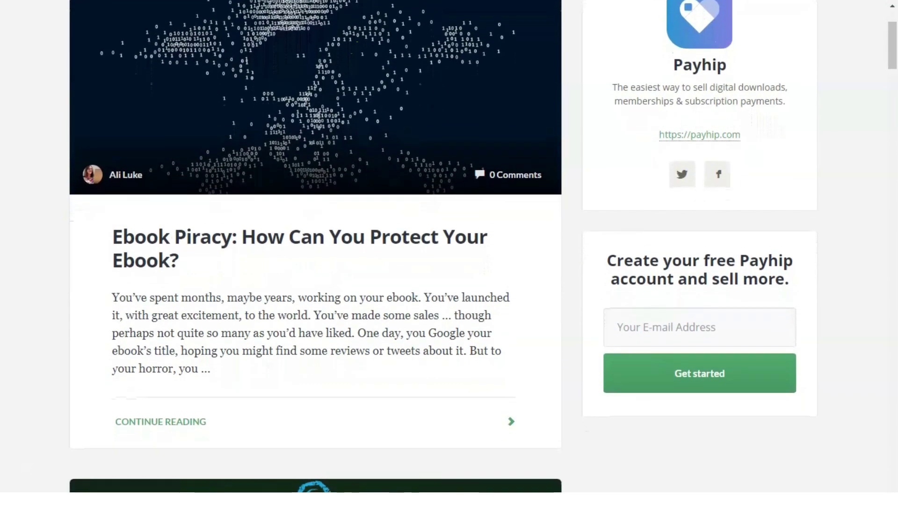
pyautogui.scroll(-2, 444, 253)
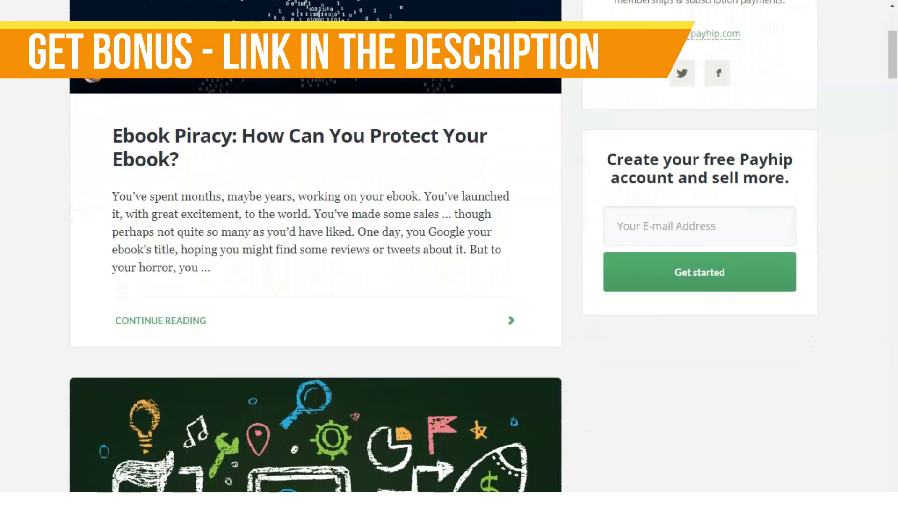
pyautogui.scroll(-2, 444, 252)
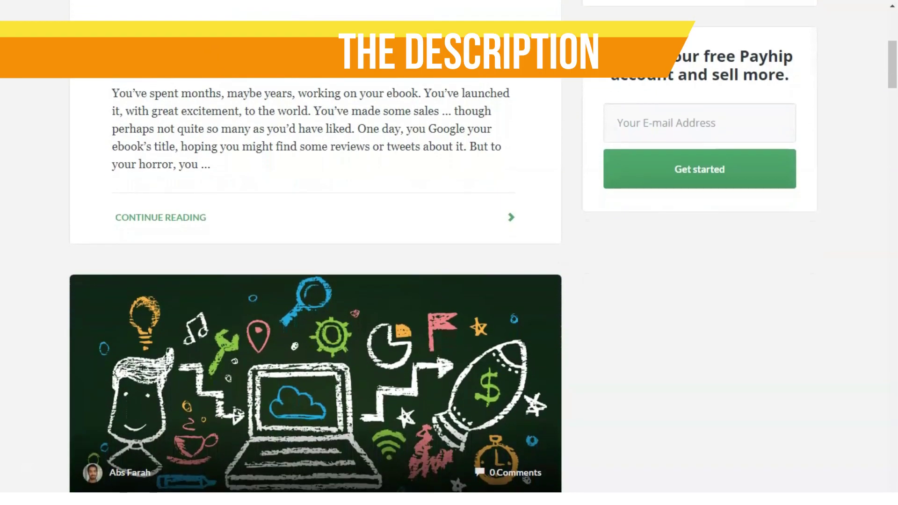
pyautogui.scroll(-2, 444, 253)
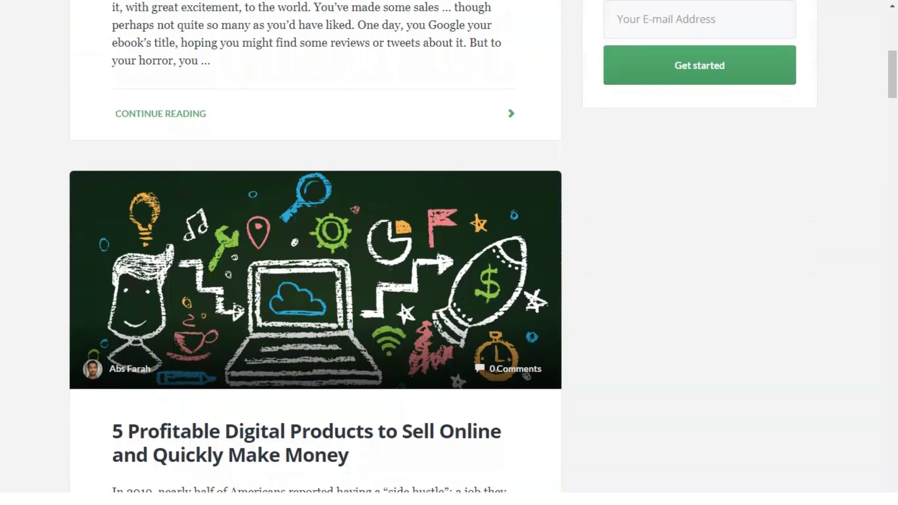
pyautogui.scroll(-2, 444, 253)
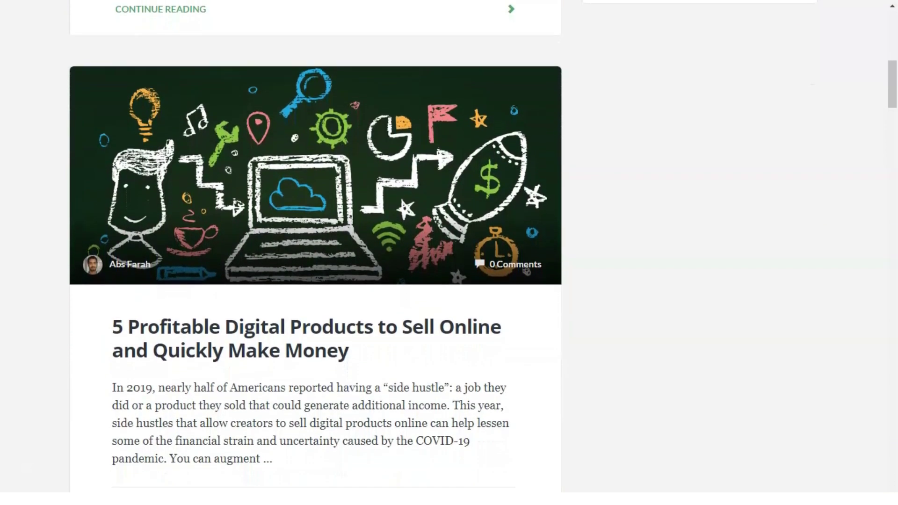
pyautogui.scroll(-2, 443, 252)
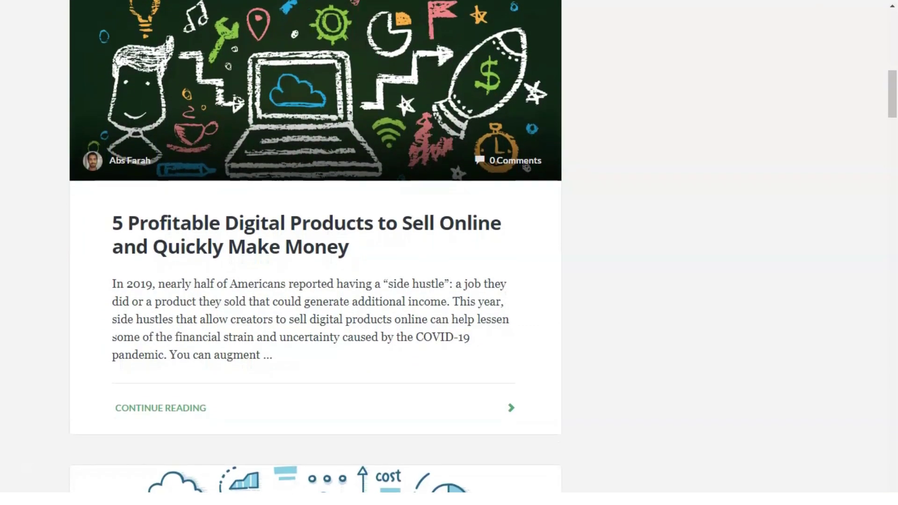
pyautogui.scroll(-4, 444, 253)
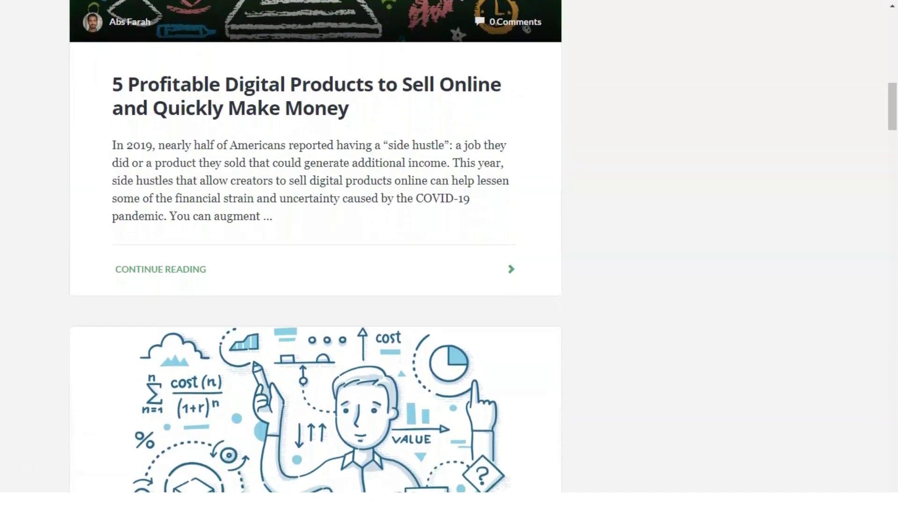
# Look through the Payhip blog previews on ebook pricing, selling PDFs online, Ravelry alternatives and how to sell ebooks
pyautogui.scroll(-4, 443, 253)
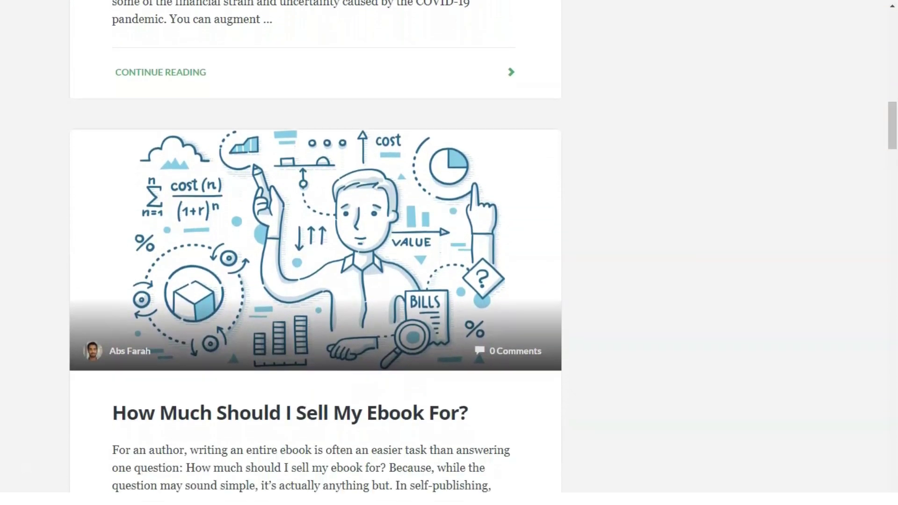
pyautogui.scroll(-4, 444, 252)
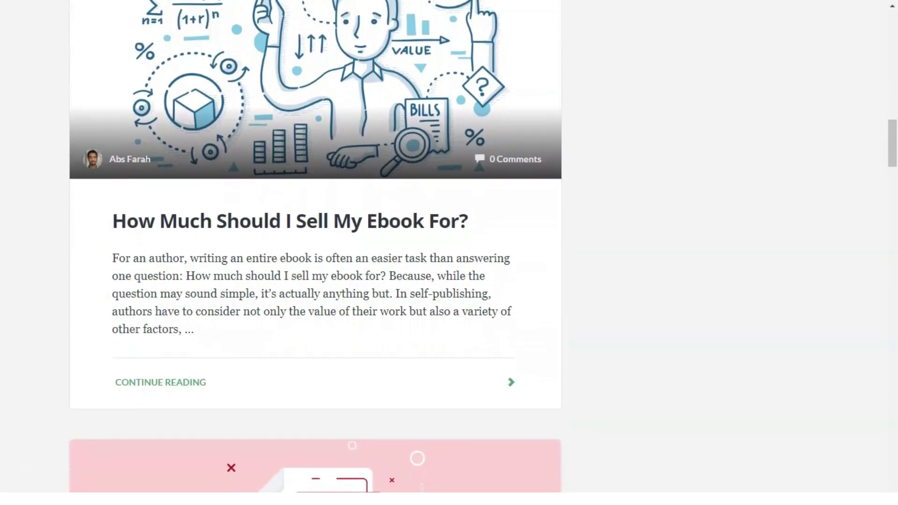
pyautogui.scroll(-4, 444, 252)
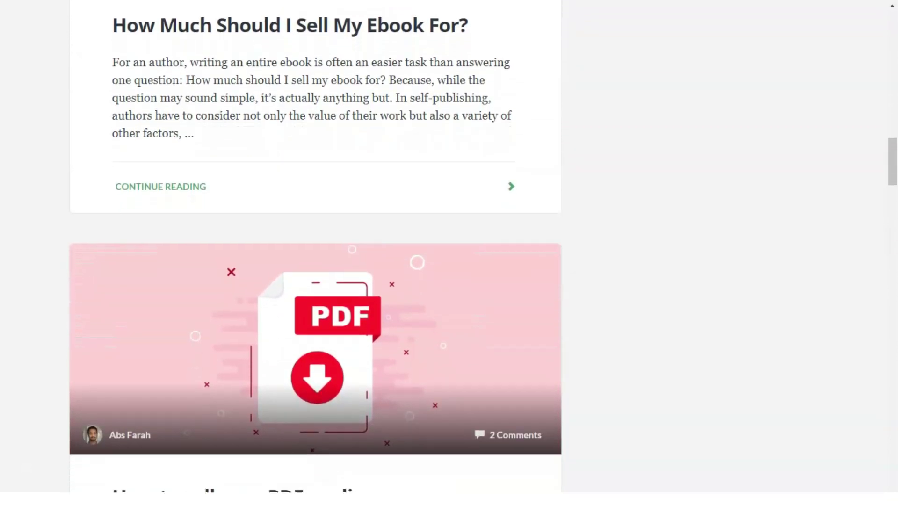
pyautogui.scroll(-4, 443, 253)
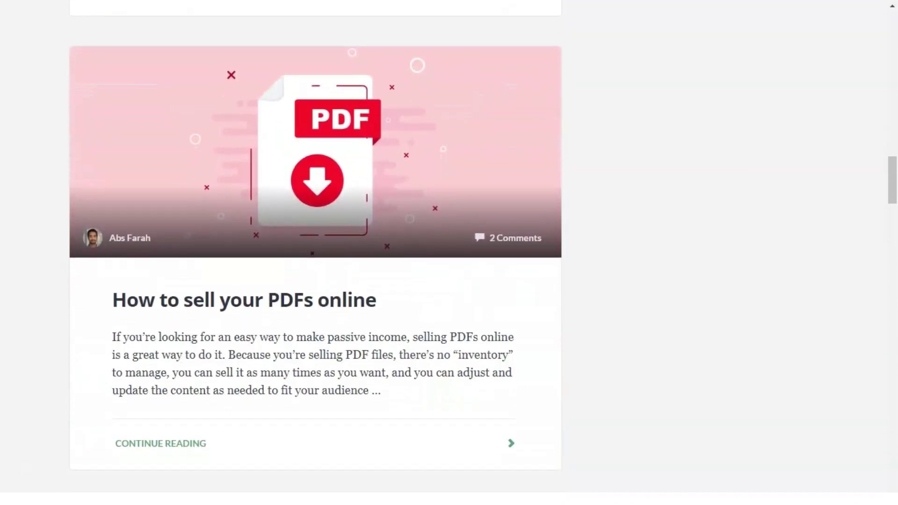
pyautogui.scroll(-5, 443, 252)
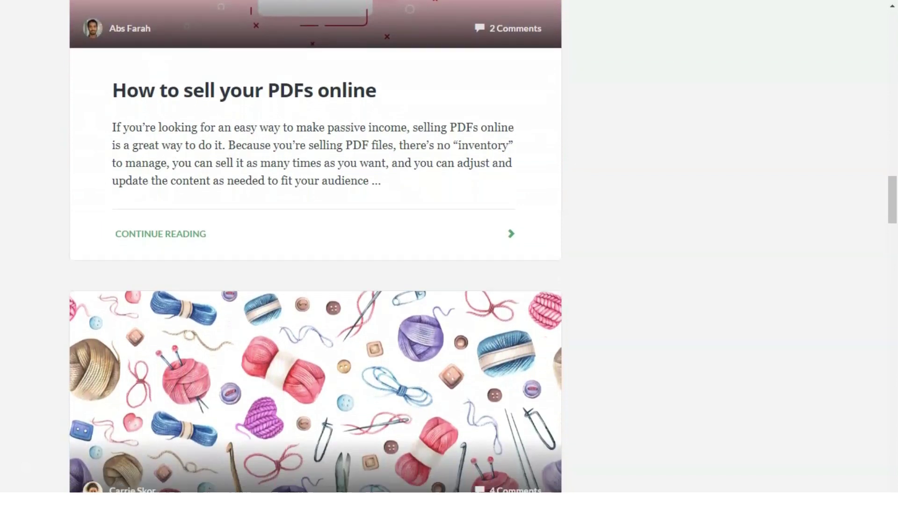
pyautogui.scroll(-6, 444, 253)
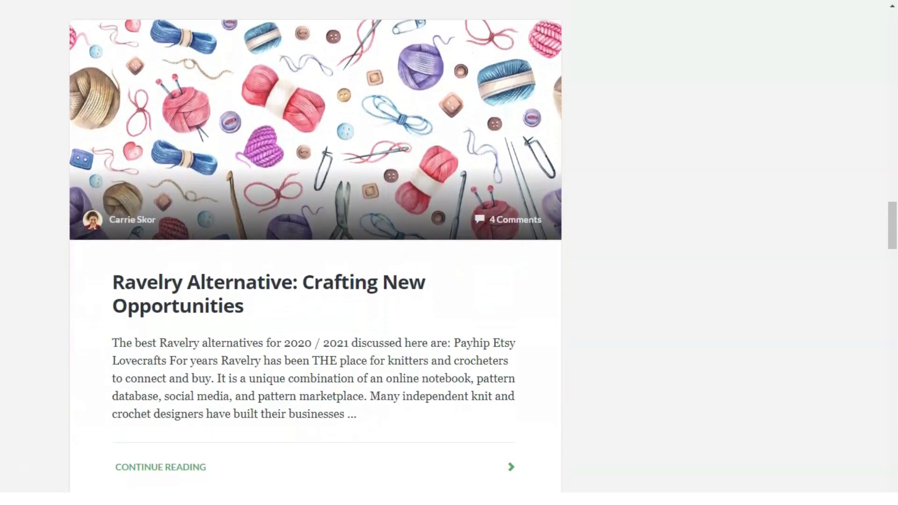
pyautogui.scroll(-5, 444, 252)
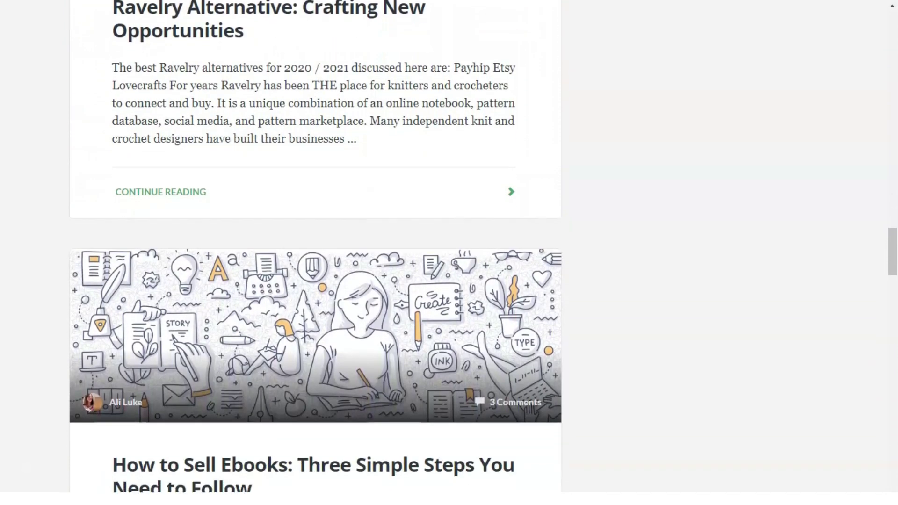
pyautogui.scroll(-20, 443, 253)
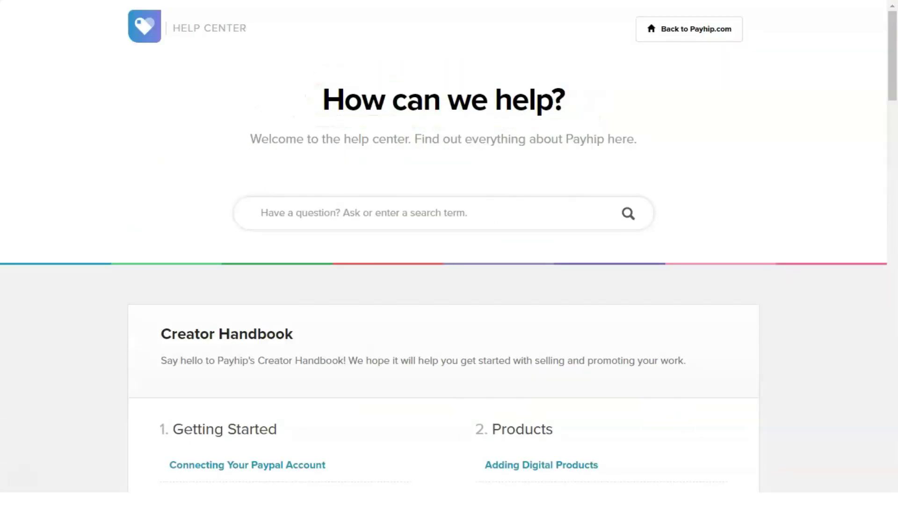
# View the Getting Started and Products topics of the Creator Handbook in the Payhip help center
pyautogui.scroll(-1, 443, 253)
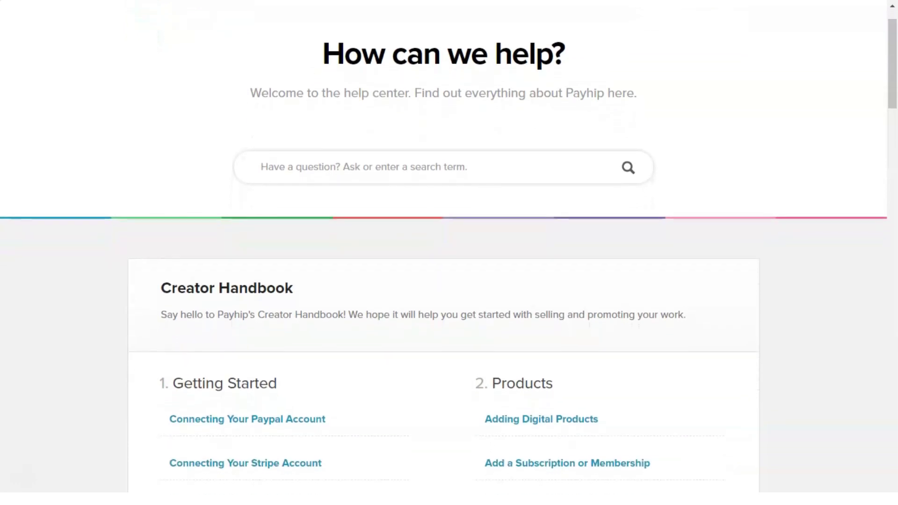
pyautogui.scroll(-2, 443, 253)
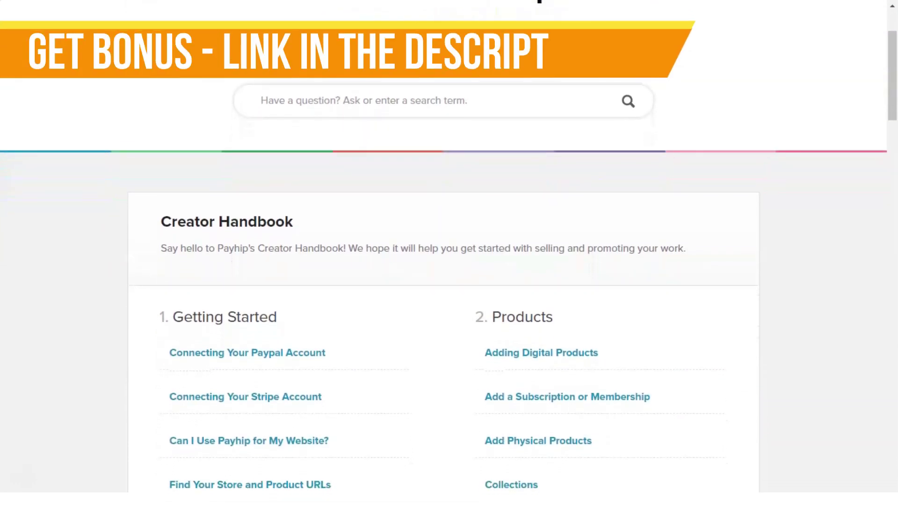
pyautogui.scroll(-3, 443, 252)
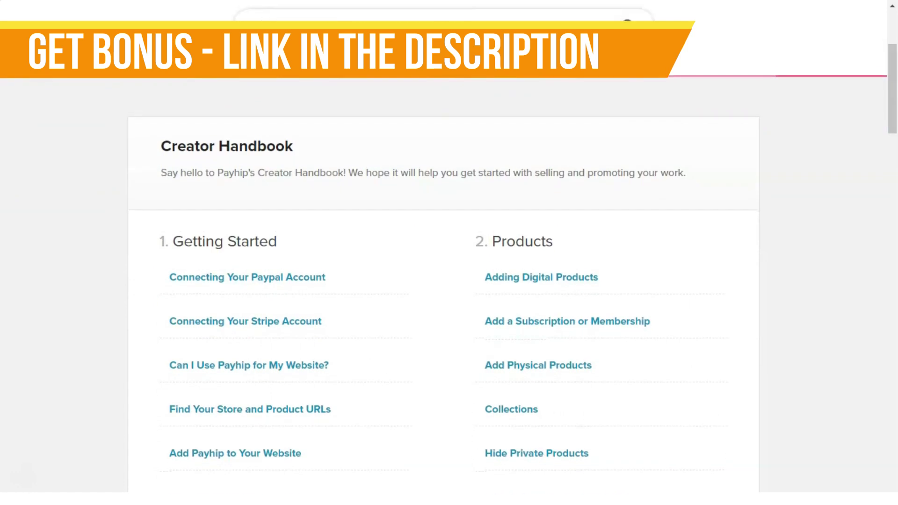
pyautogui.scroll(-2, 444, 253)
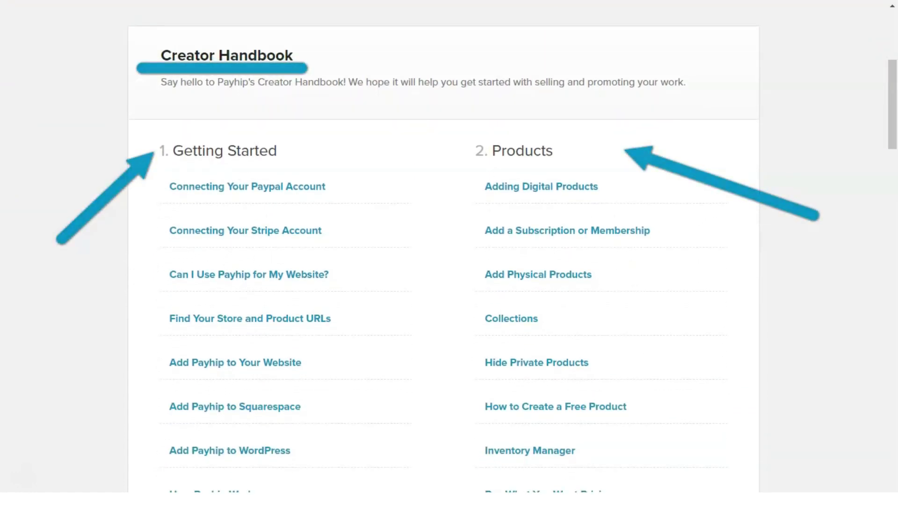
pyautogui.scroll(-4, 443, 252)
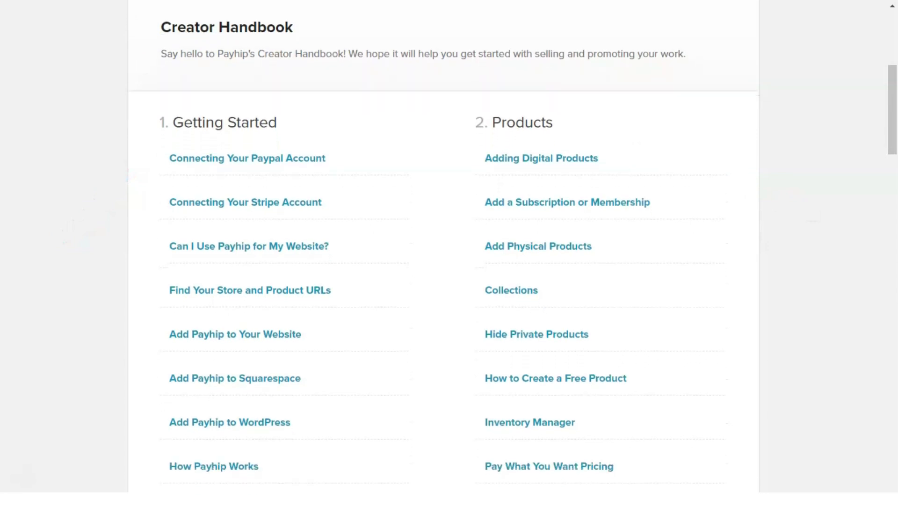
pyautogui.scroll(-5, 444, 252)
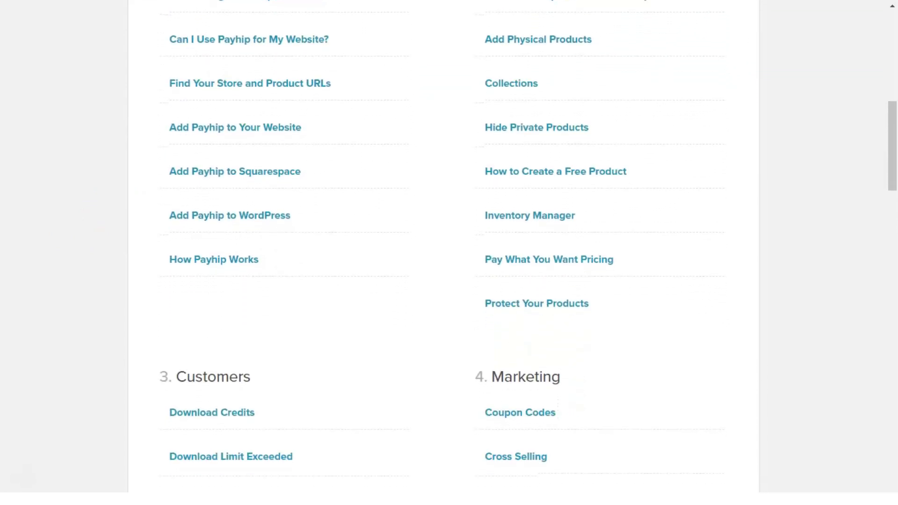
# View the Customers, Marketing, Customization and Popular Questions topics of the Creator Handbook
pyautogui.scroll(-4, 444, 253)
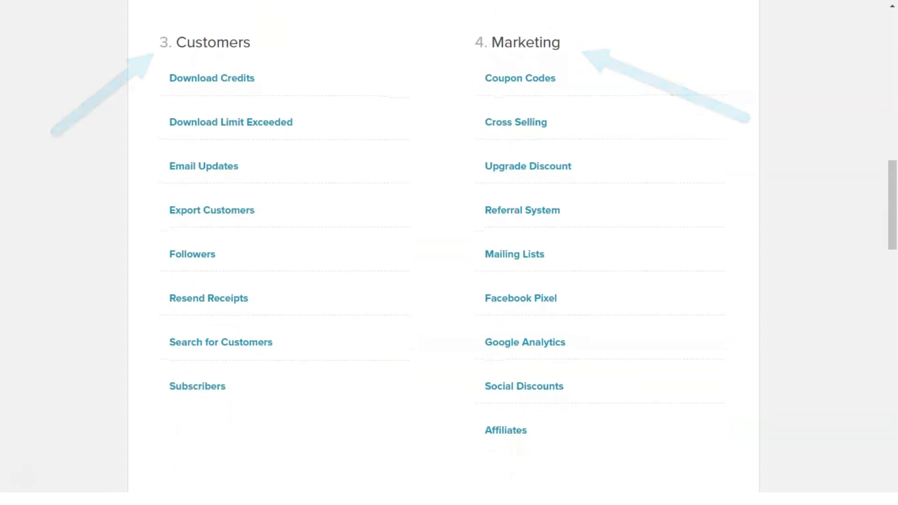
pyautogui.scroll(-3, 443, 253)
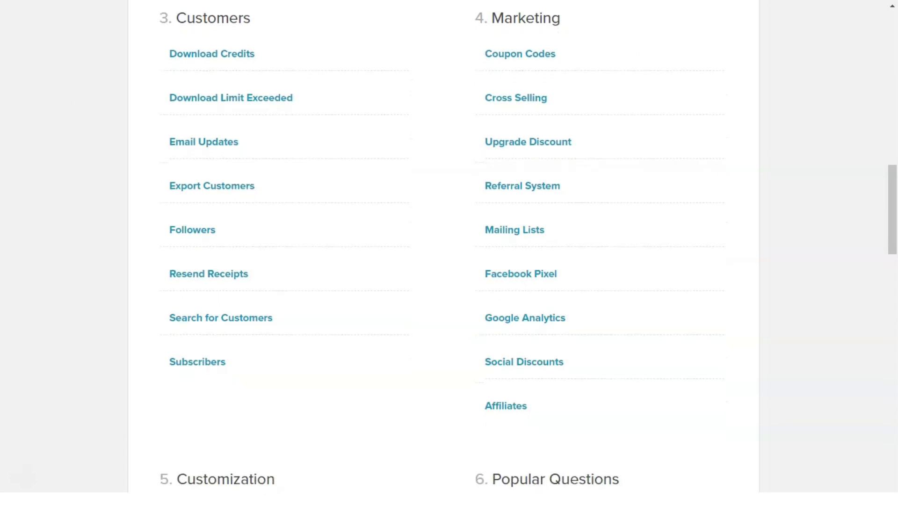
pyautogui.scroll(-4, 443, 253)
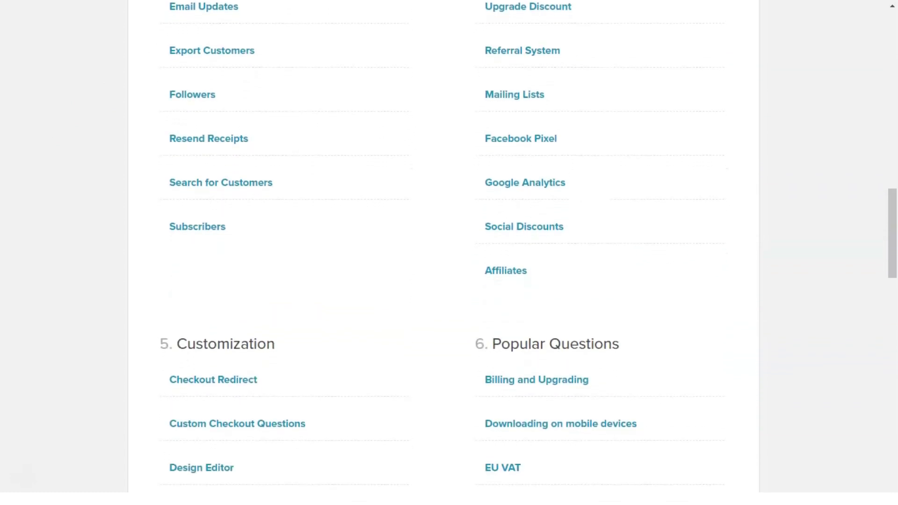
pyautogui.scroll(-3, 444, 252)
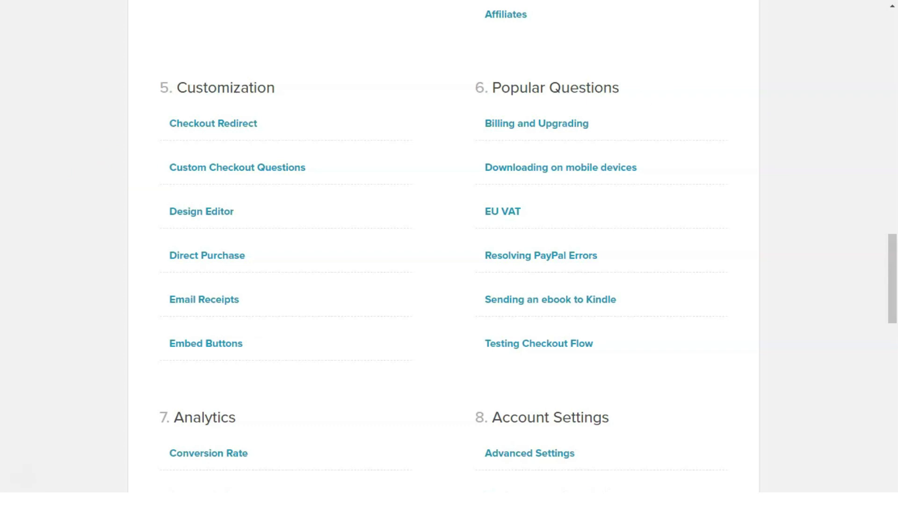
pyautogui.scroll(-2, 443, 253)
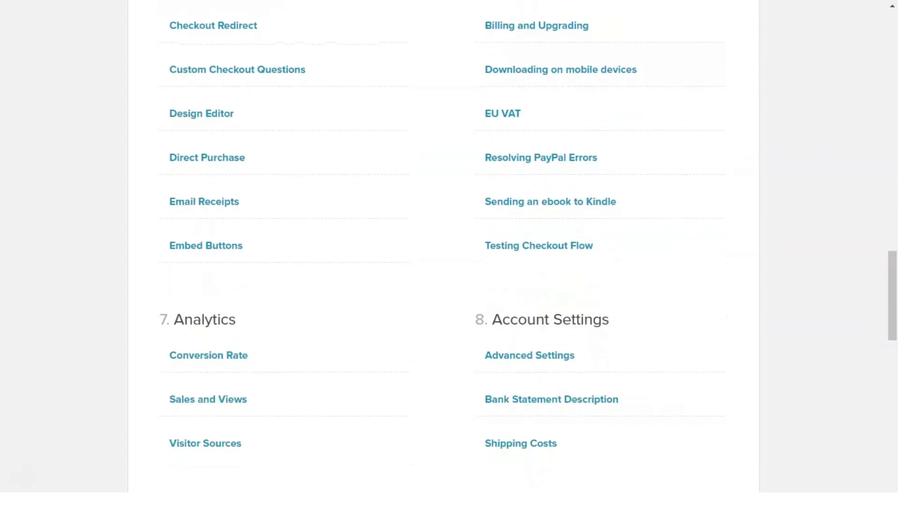
# View the handbook's Analytics, Account Settings, Developer, Integrations and Buyers topics
pyautogui.scroll(-3, 444, 253)
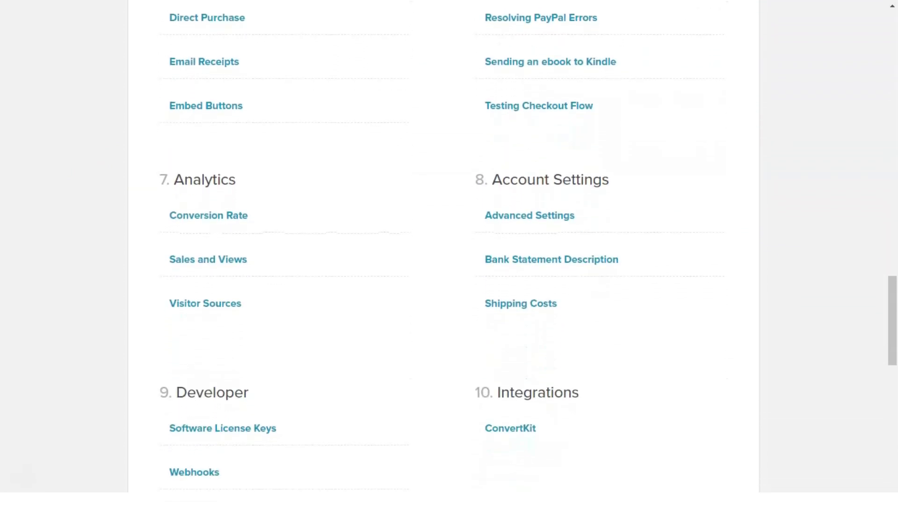
pyautogui.scroll(-2, 443, 253)
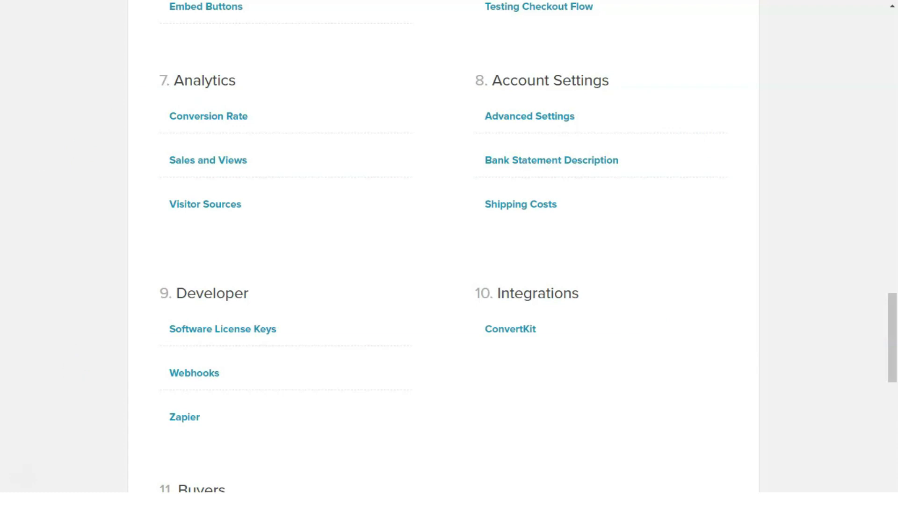
pyautogui.scroll(-1, 443, 252)
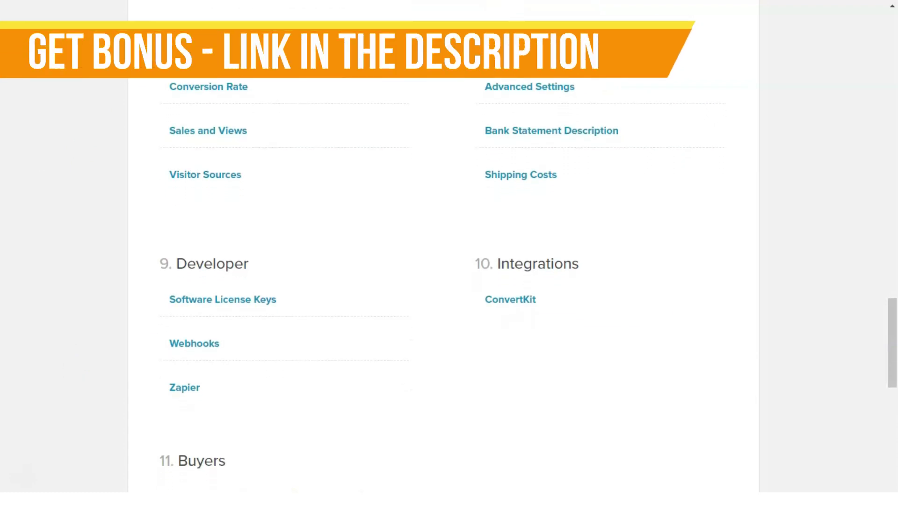
pyautogui.scroll(-4, 444, 253)
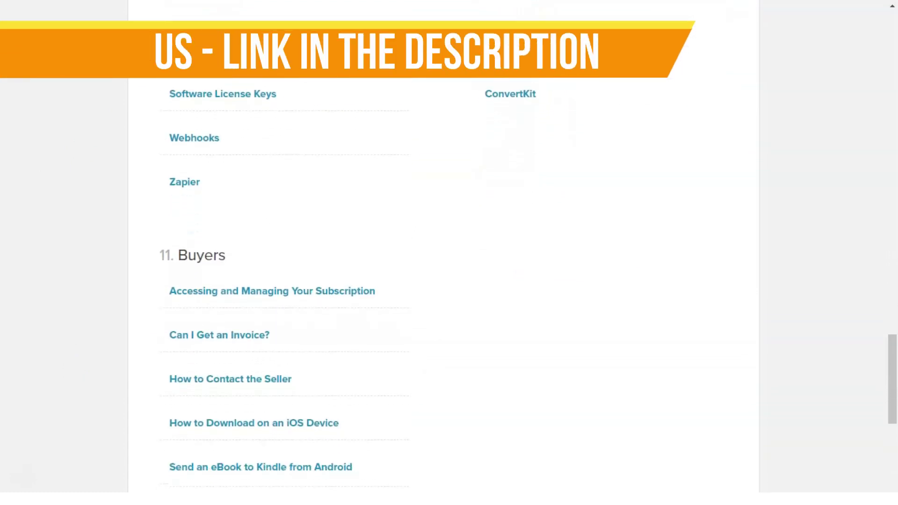
pyautogui.scroll(-3, 444, 253)
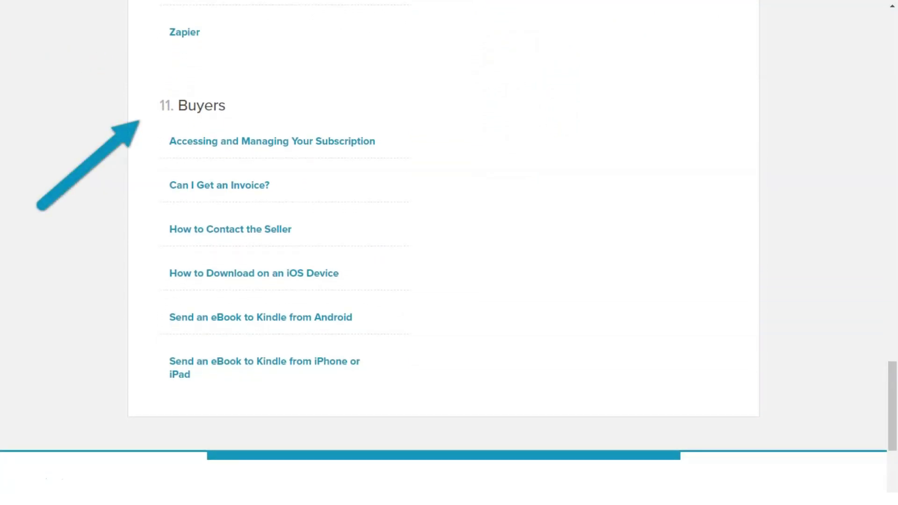
pyautogui.scroll(-2, 444, 253)
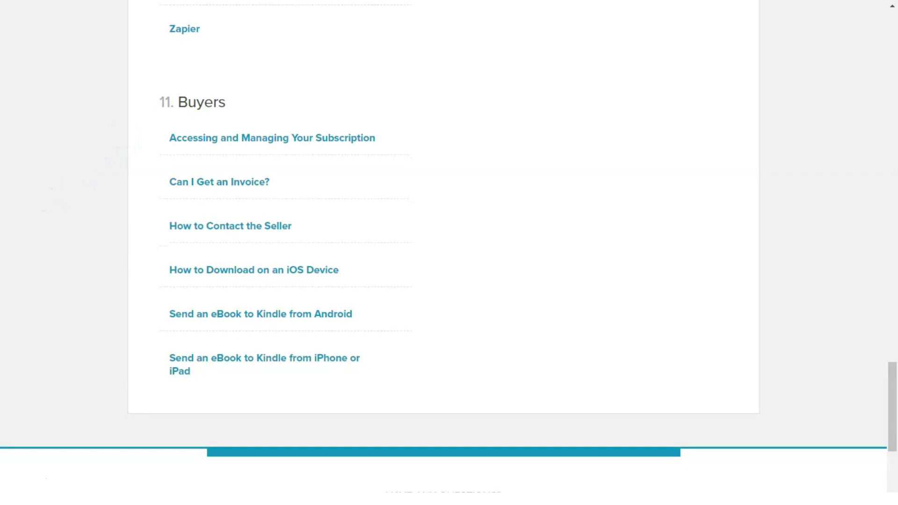
pyautogui.scroll(-4, 443, 252)
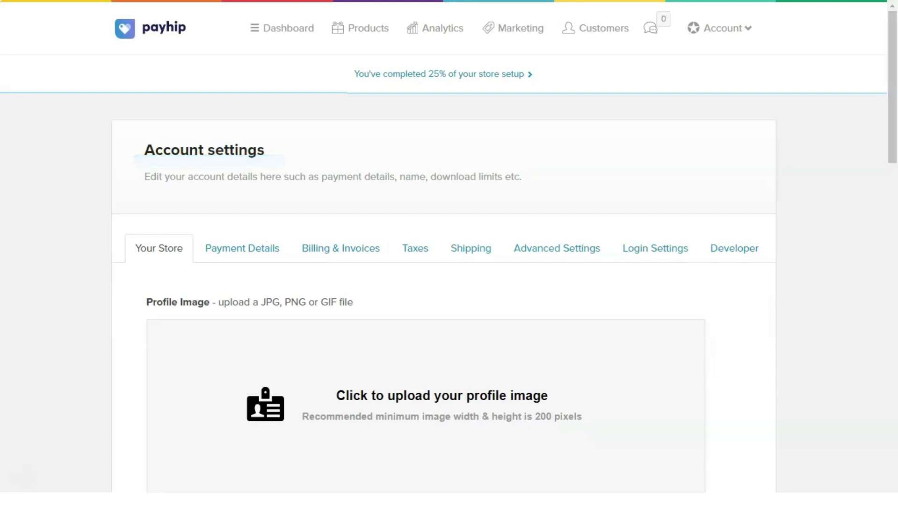
# View the Your Store, Payment Details and Billing & Invoices sections of the account settings, including the plan options
pyautogui.scroll(-2, 444, 253)
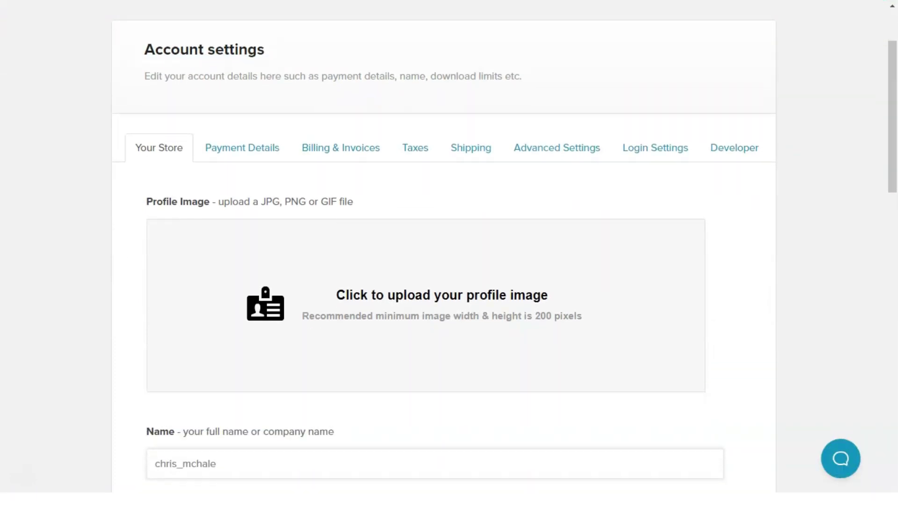
pyautogui.click(242, 147)
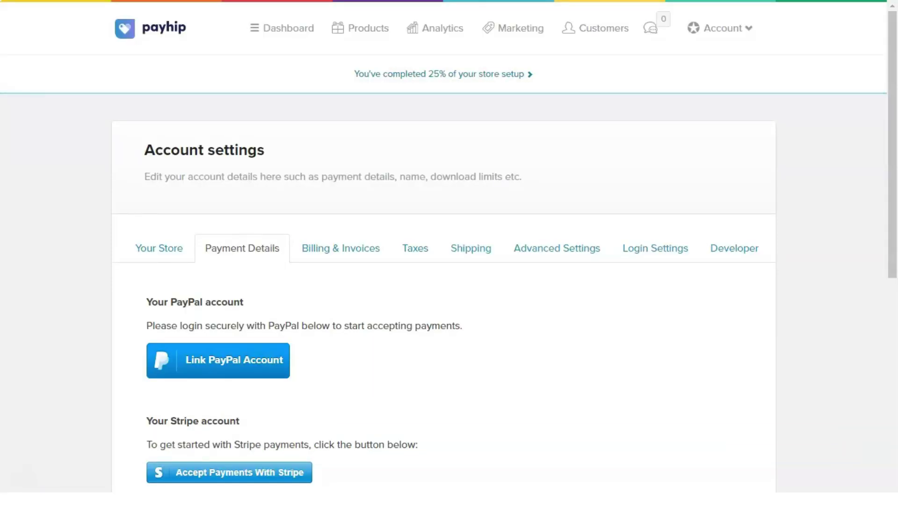
pyautogui.scroll(-3, 340, 114)
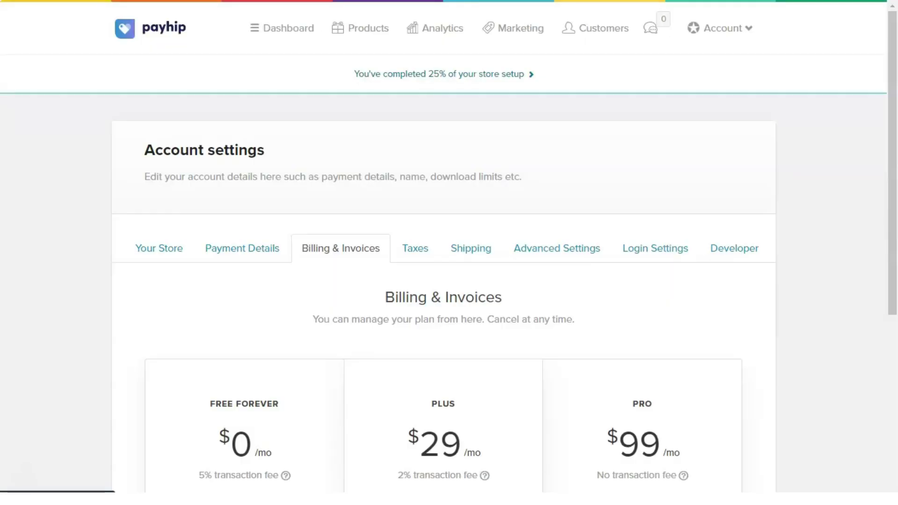
pyautogui.scroll(-5, 443, 246)
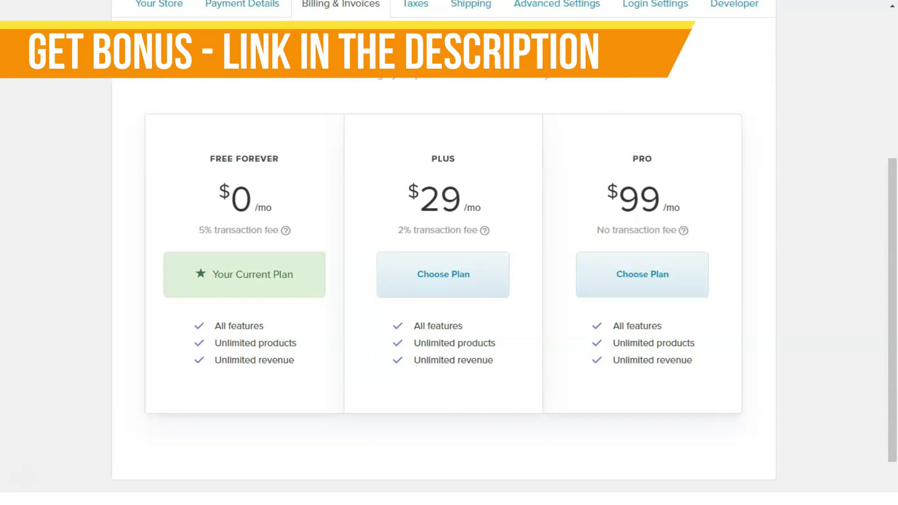
pyautogui.scroll(4, 415, 187)
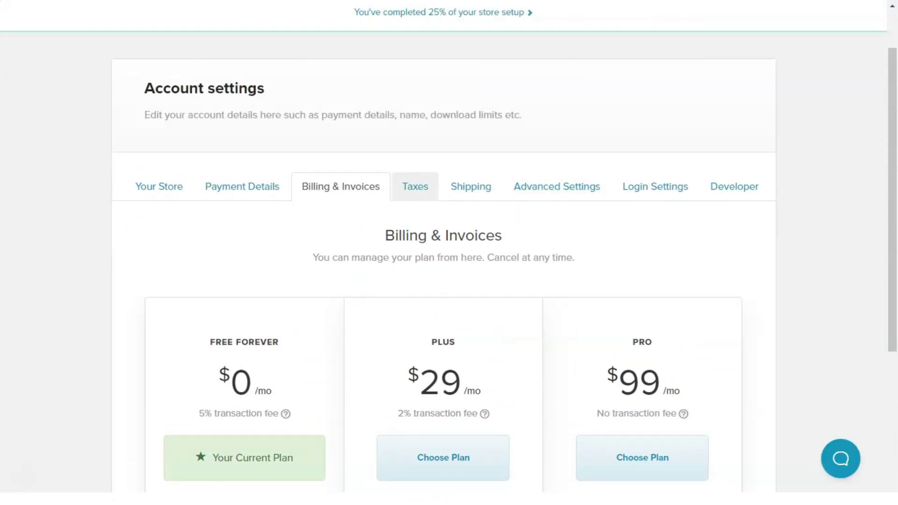
# Show the Taxes section of the account settings and view its Store Address, Tax Rates and Tax Settings
pyautogui.click(415, 186)
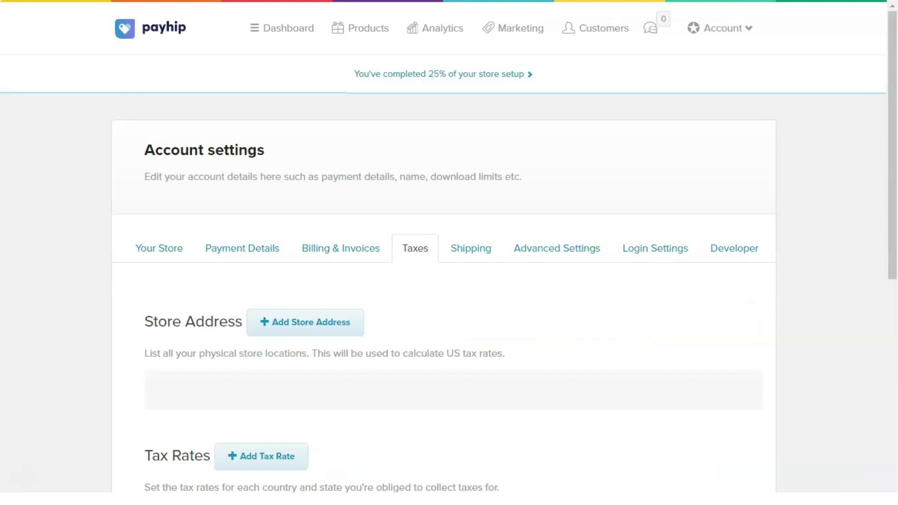
pyautogui.scroll(-4, 444, 280)
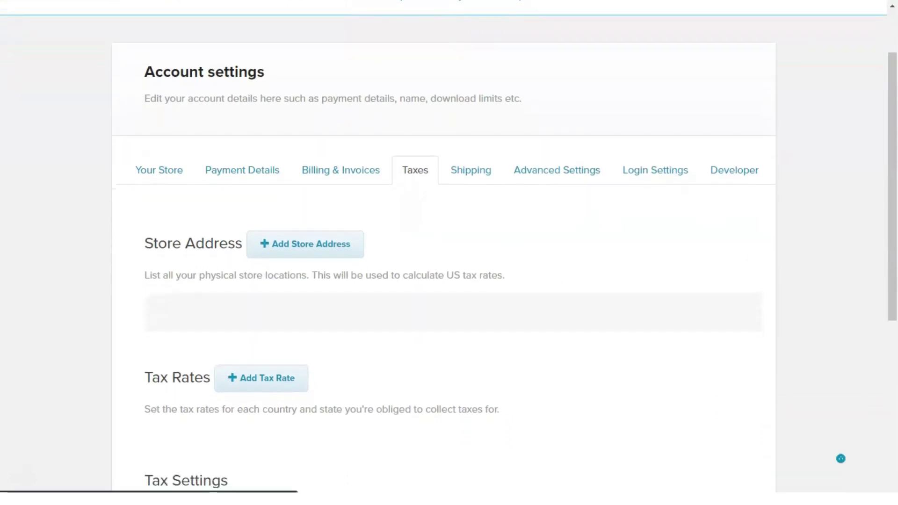
pyautogui.scroll(-4, 444, 246)
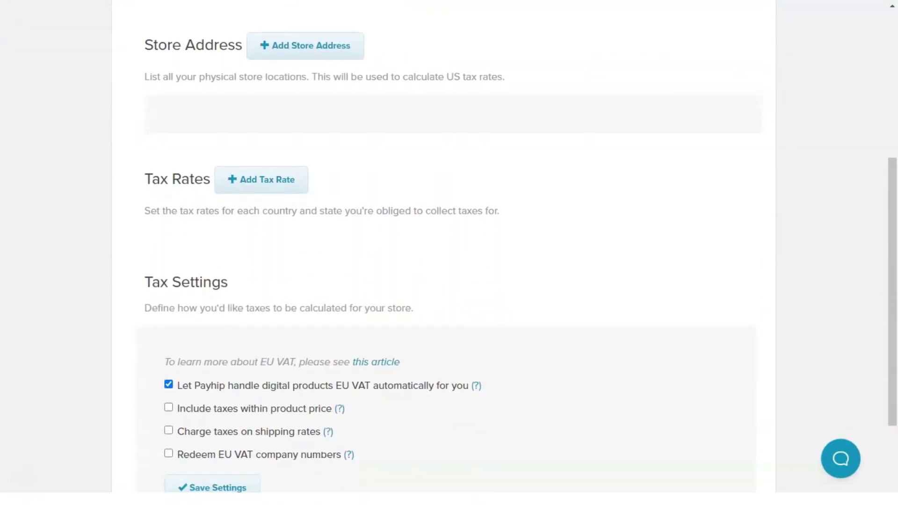
pyautogui.scroll(5, 444, 253)
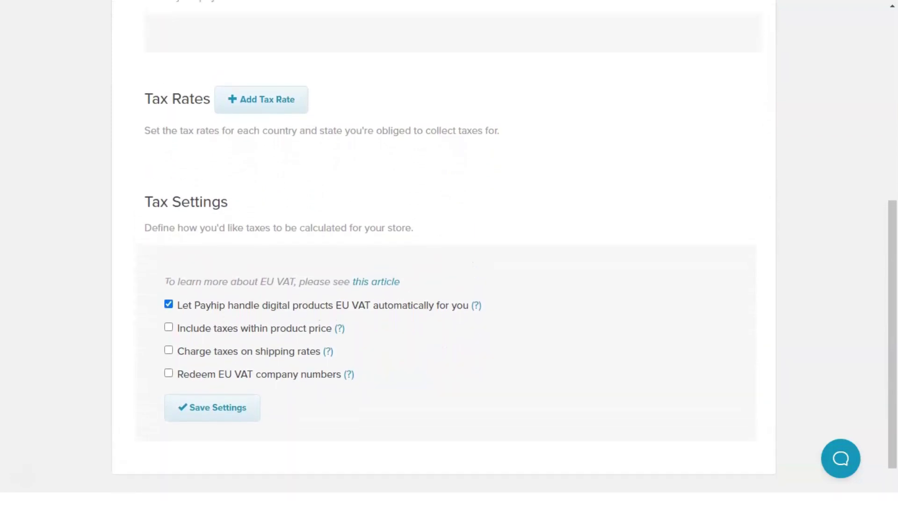
# Show the Shipping section of the account settings and view its Shipping From and Destination Regions & Rates options
pyautogui.scroll(2, 444, 252)
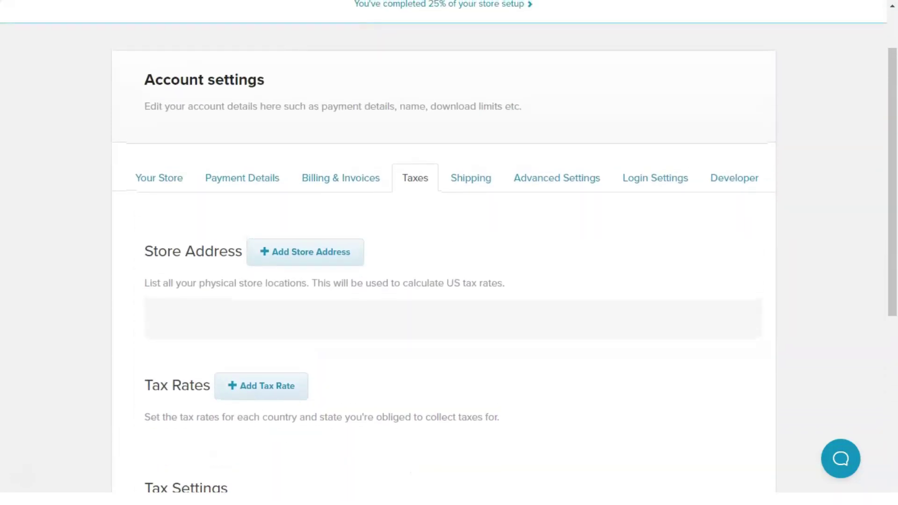
pyautogui.click(470, 178)
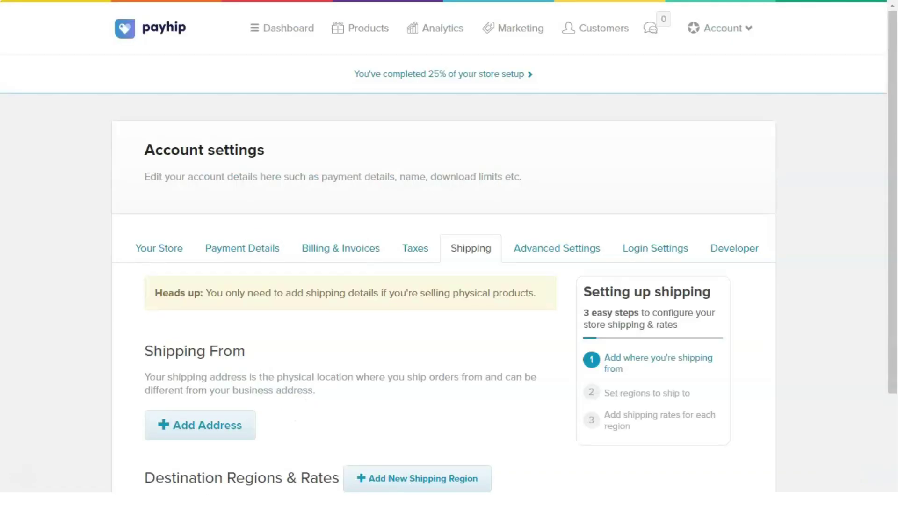
pyautogui.scroll(-3, 443, 252)
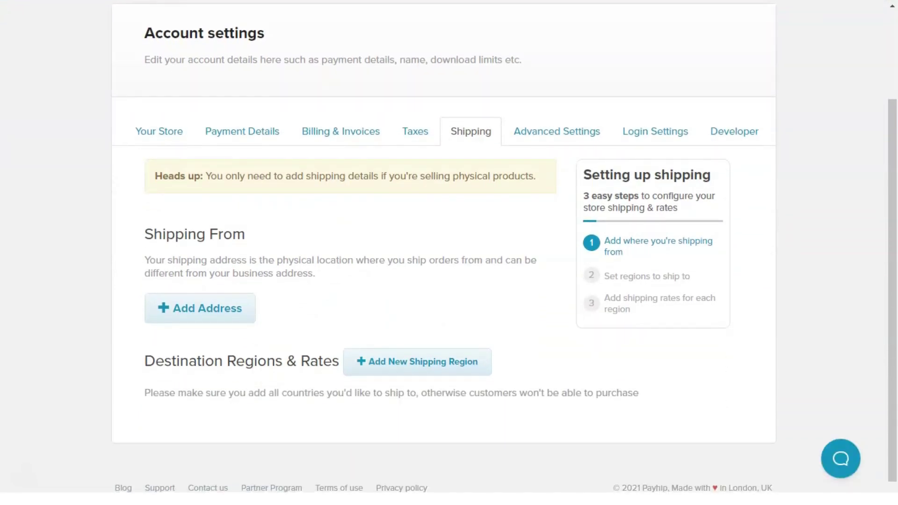
# View the Advanced Settings, Login Settings and Developer sections of the account settings
pyautogui.click(556, 131)
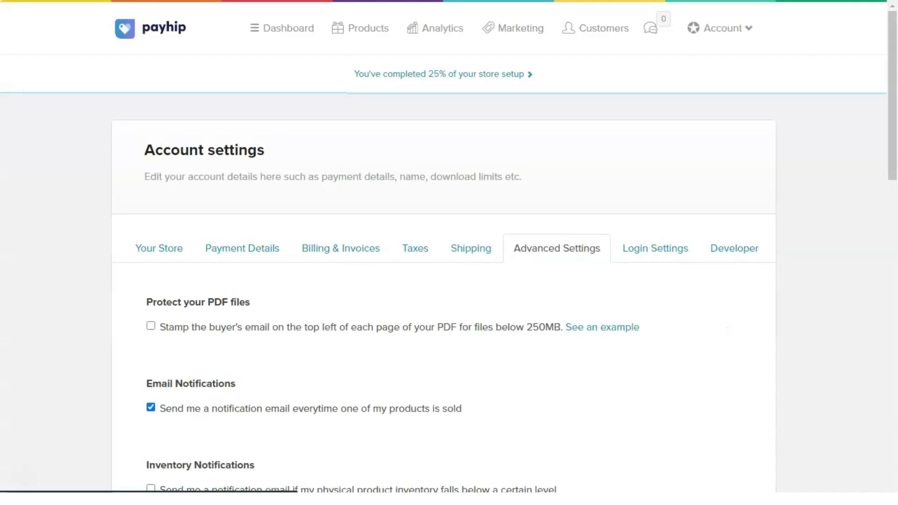
pyautogui.scroll(-2, 443, 262)
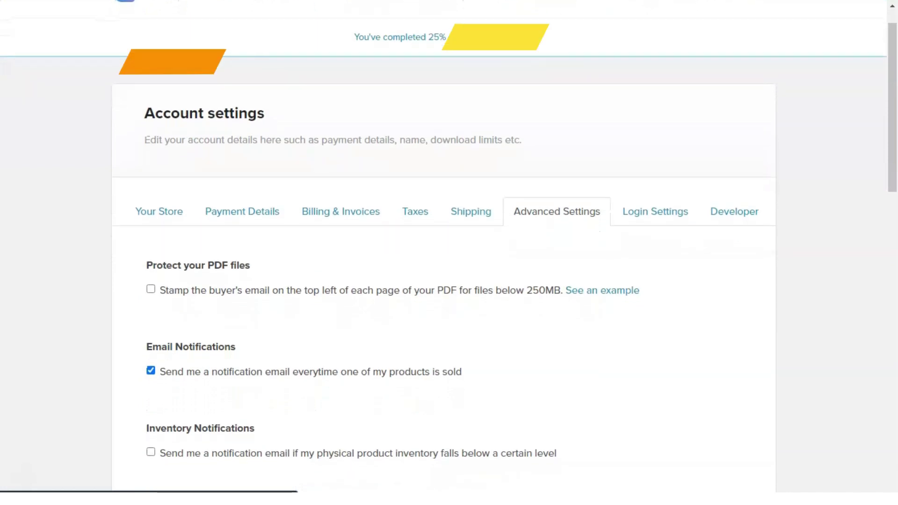
pyautogui.scroll(-2, 444, 258)
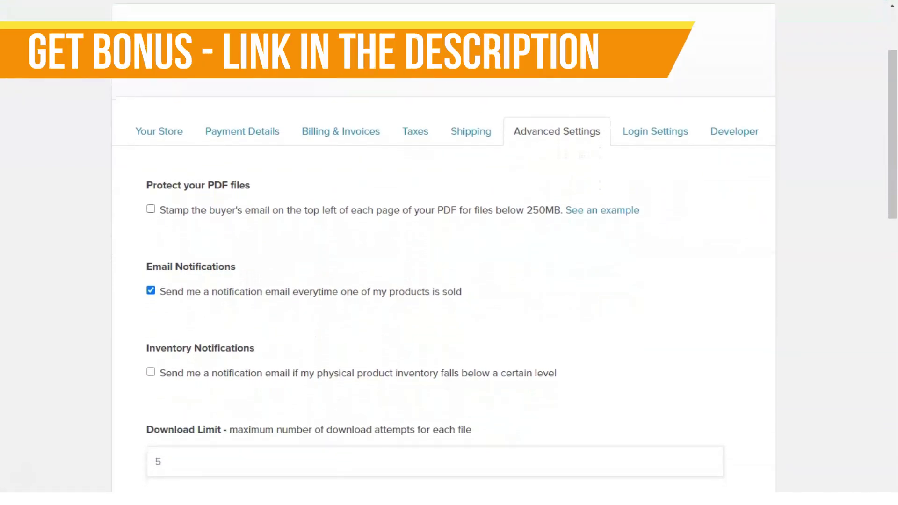
pyautogui.scroll(-2, 444, 258)
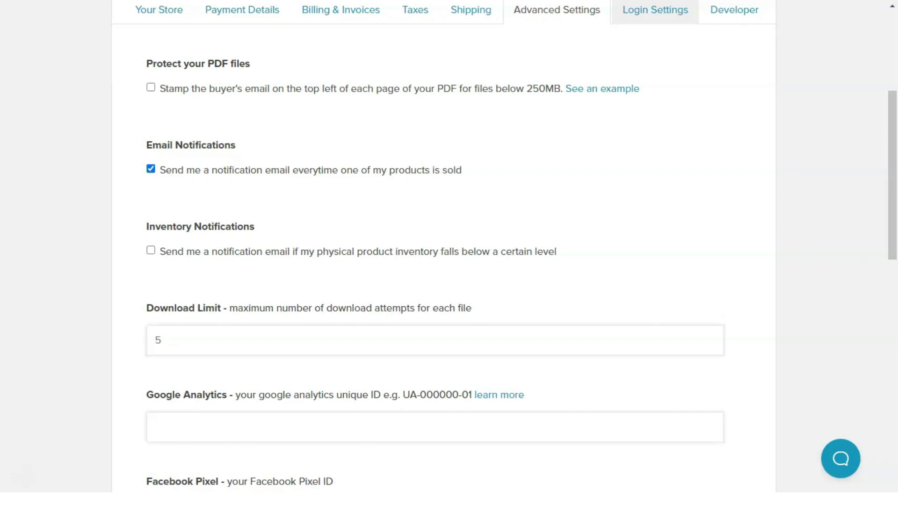
pyautogui.click(655, 10)
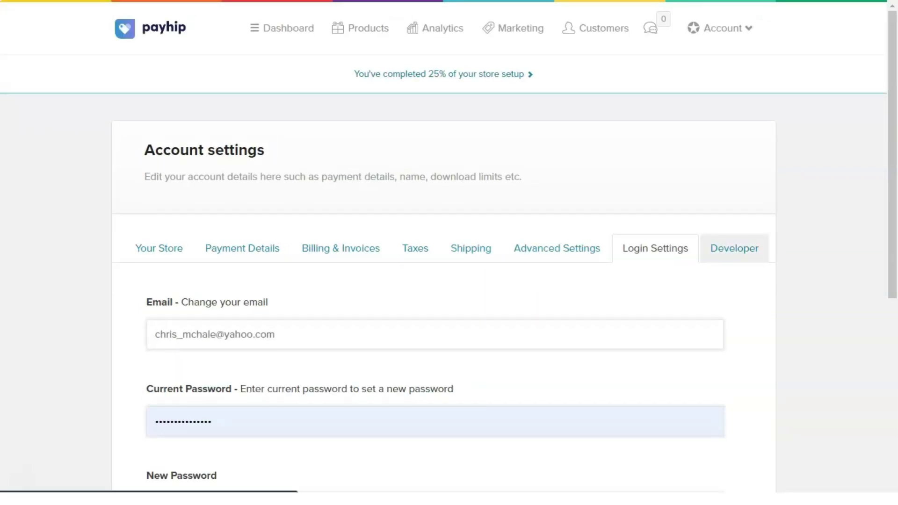
pyautogui.click(734, 247)
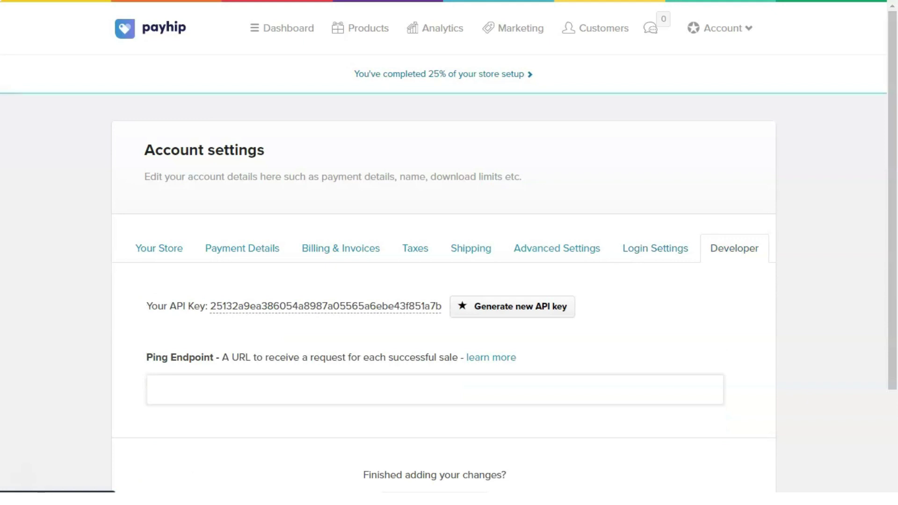
# Go to Payhip's public homepage and view its introduction and the Digital Downloads, Memberships and EU VAT features
pyautogui.moveTo(722, 29)
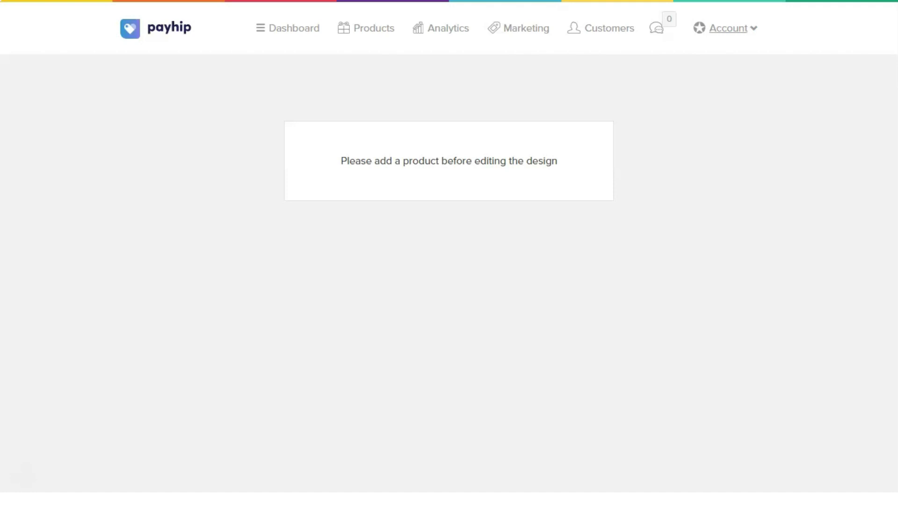
pyautogui.click(729, 29)
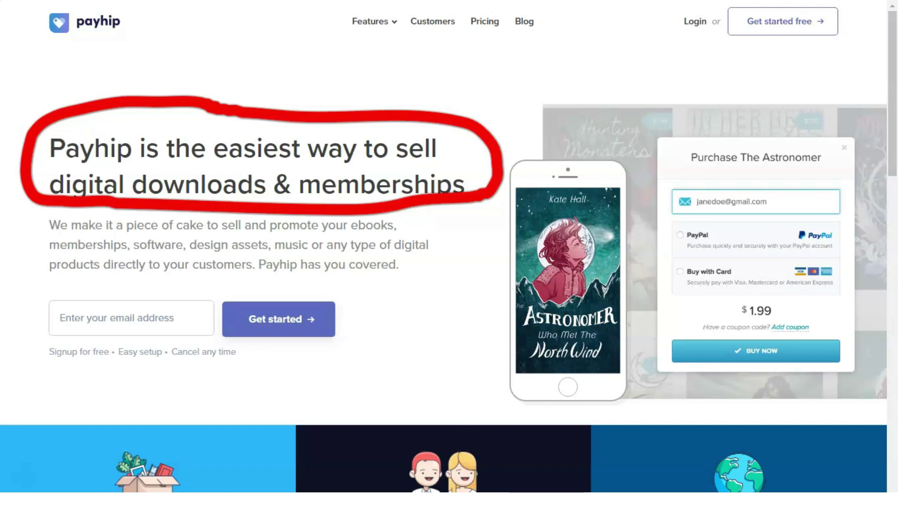
pyautogui.scroll(-1, 443, 247)
pyautogui.scroll(-2, 449, 247)
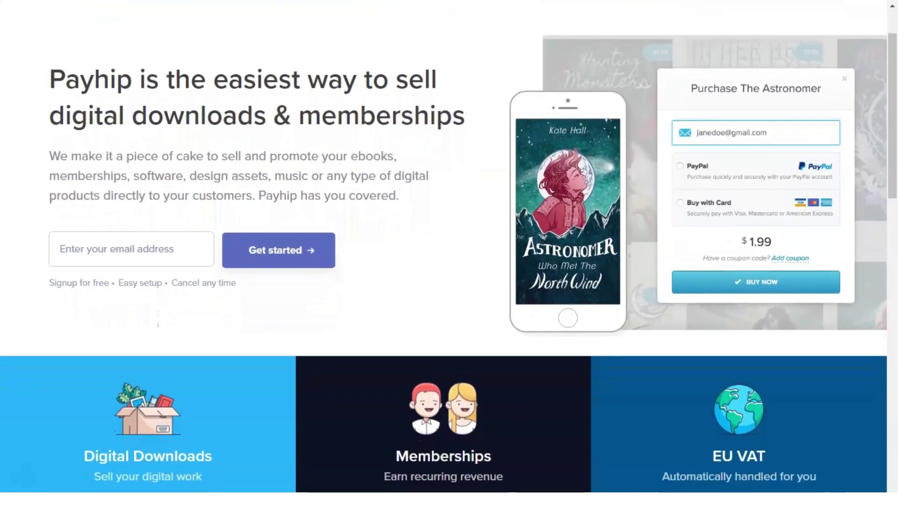
pyautogui.scroll(-2, 449, 247)
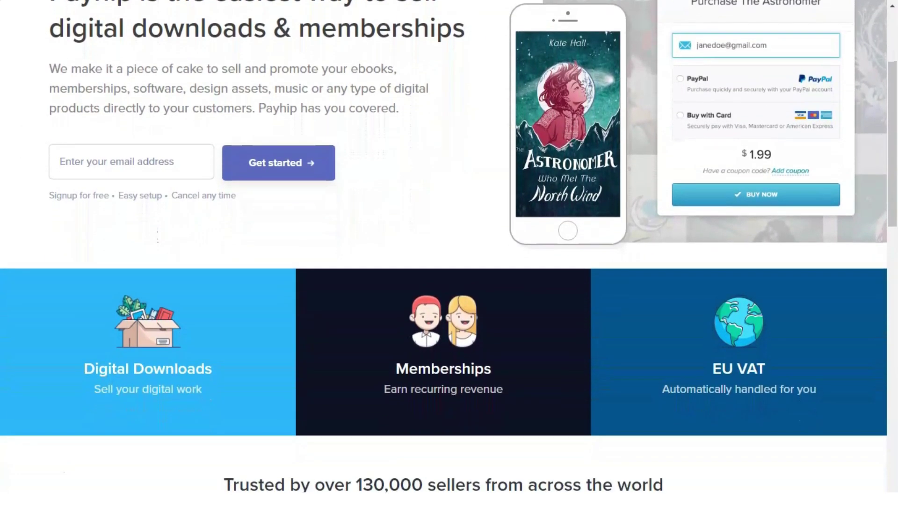
pyautogui.scroll(-2, 449, 247)
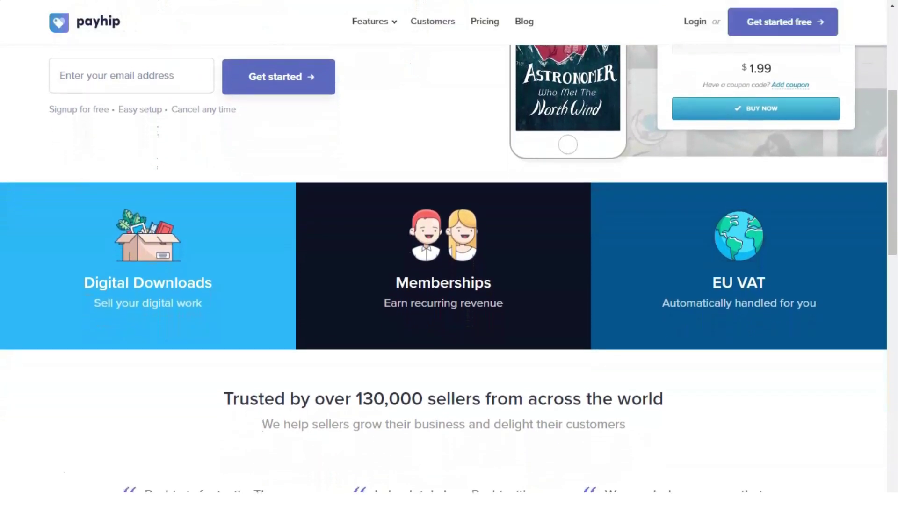
pyautogui.scroll(-1, 449, 247)
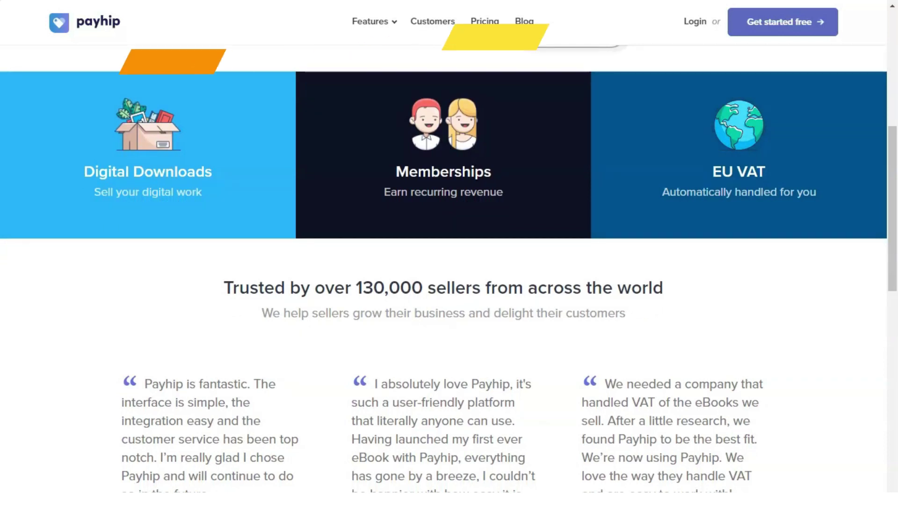
# Examine the homepage's seller testimonials, featured products and footer links, and return to its beginning
pyautogui.scroll(-2, 449, 248)
pyautogui.scroll(-3, 448, 261)
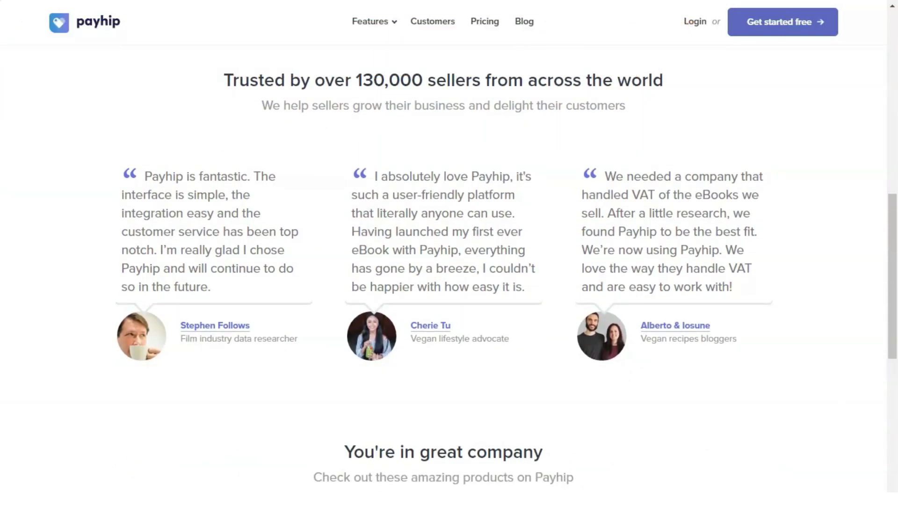
pyautogui.scroll(-3, 449, 260)
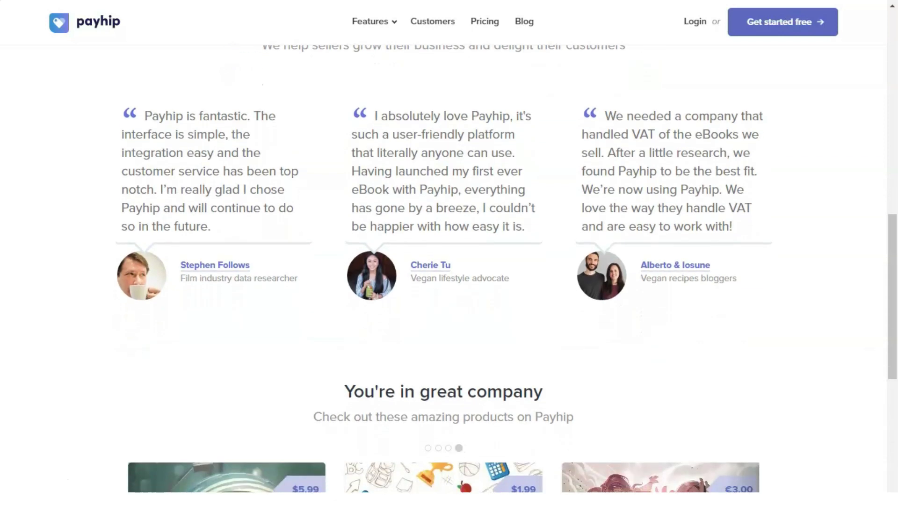
pyautogui.scroll(-3, 449, 261)
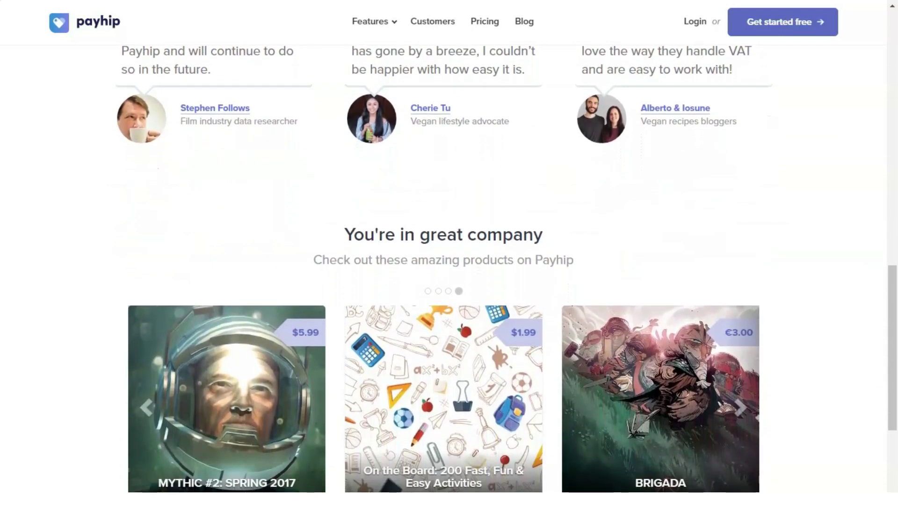
pyautogui.scroll(-2, 449, 261)
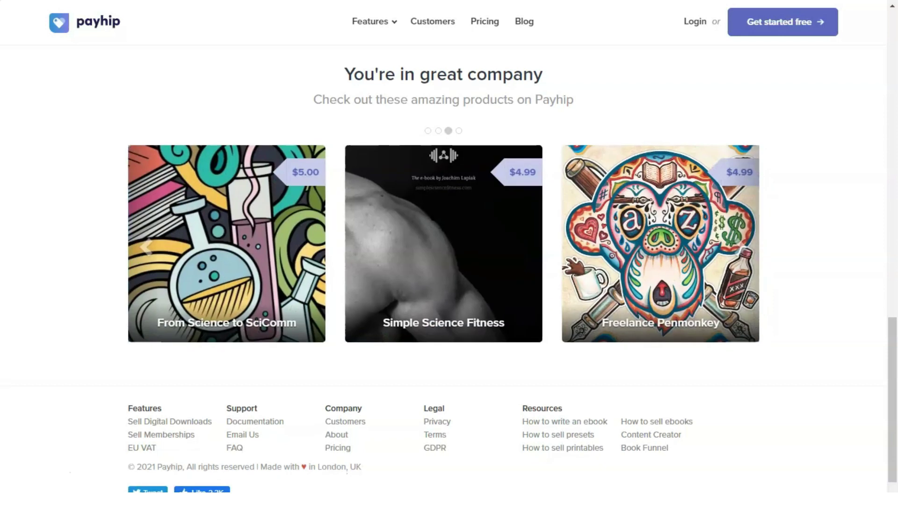
pyautogui.scroll(-1, 443, 253)
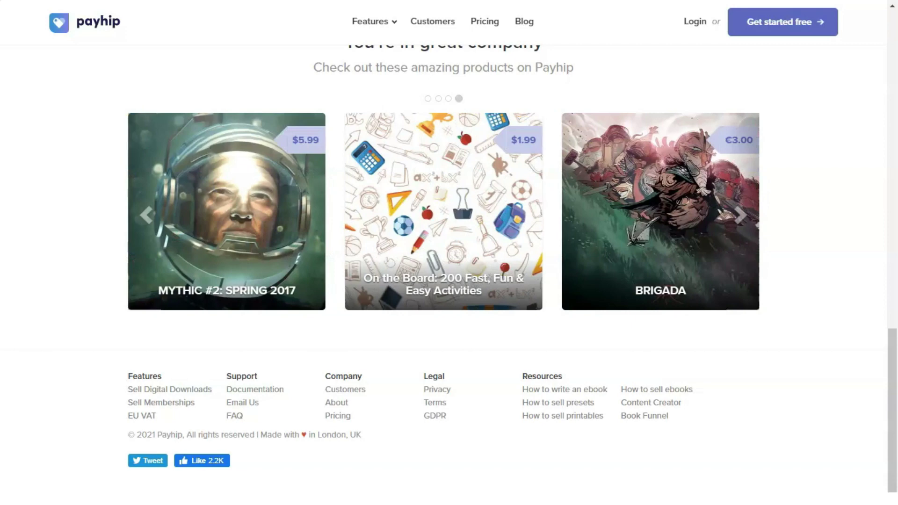
pyautogui.scroll(8, 443, 269)
pyautogui.scroll(12, 443, 269)
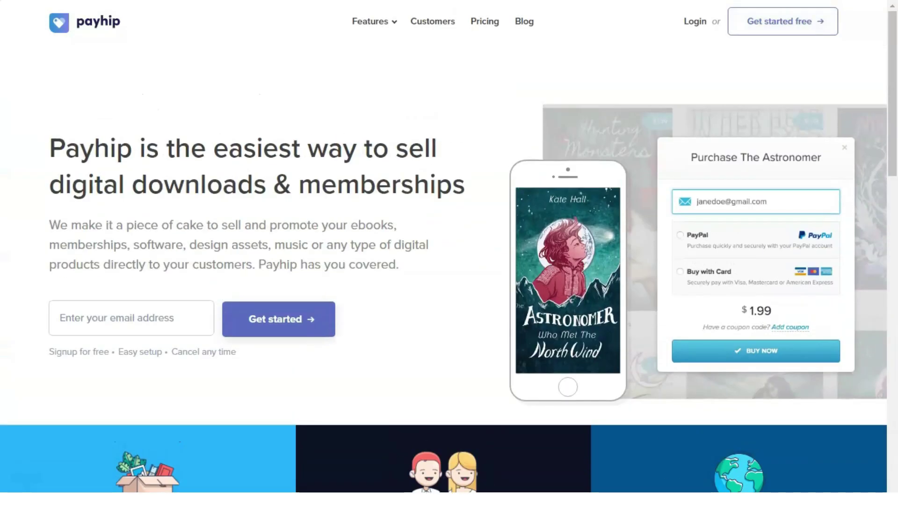
# Show the public site's Customers page and browse the featured creators and their products
pyautogui.moveTo(374, 21)
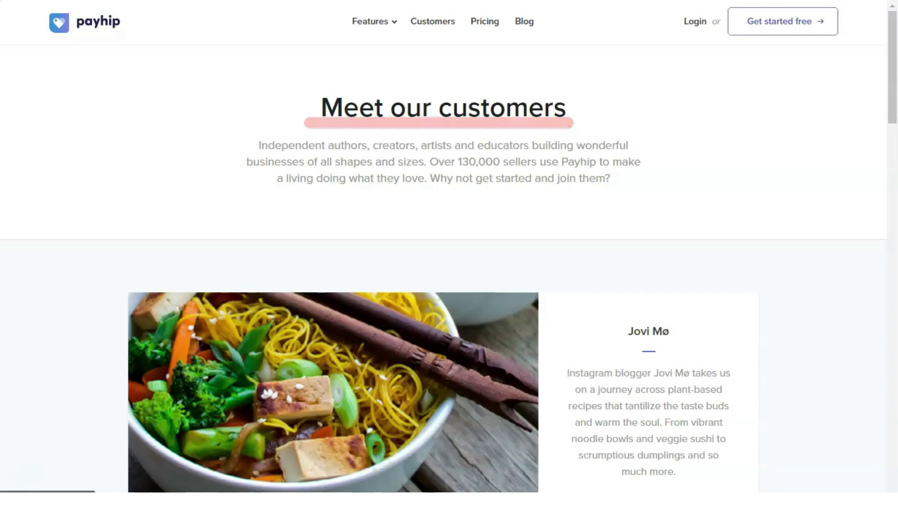
pyautogui.scroll(-4, 443, 252)
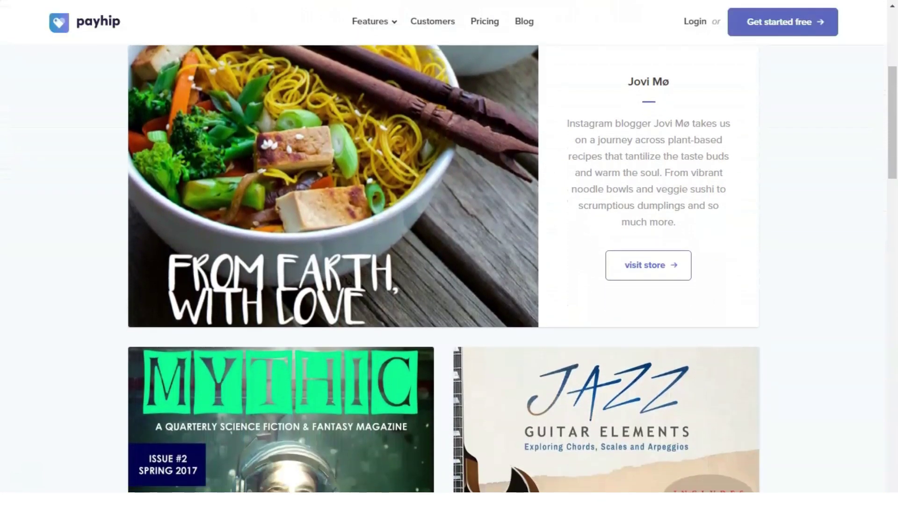
pyautogui.scroll(-1, 449, 253)
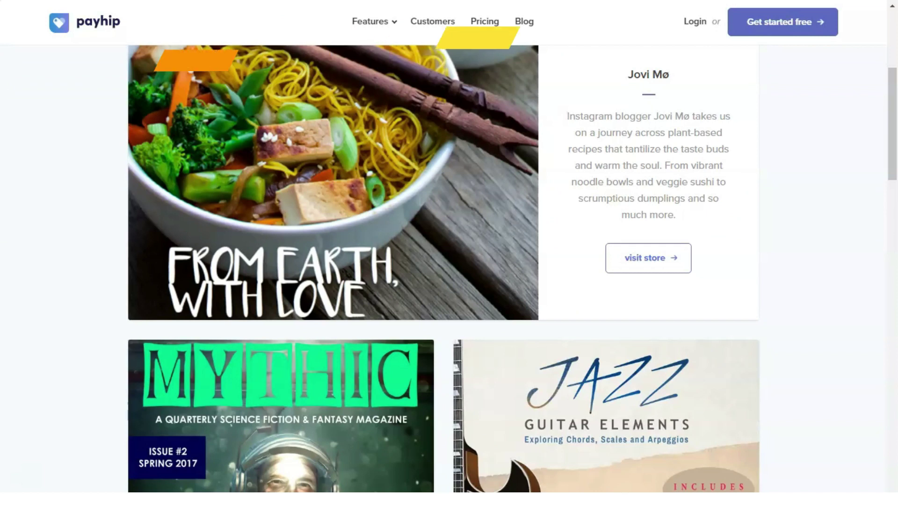
pyautogui.scroll(-4, 449, 281)
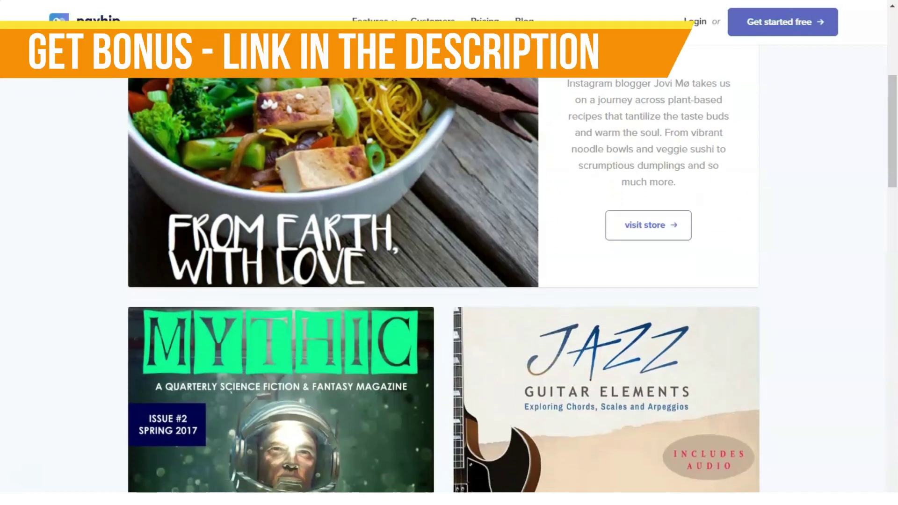
pyautogui.scroll(-4, 449, 280)
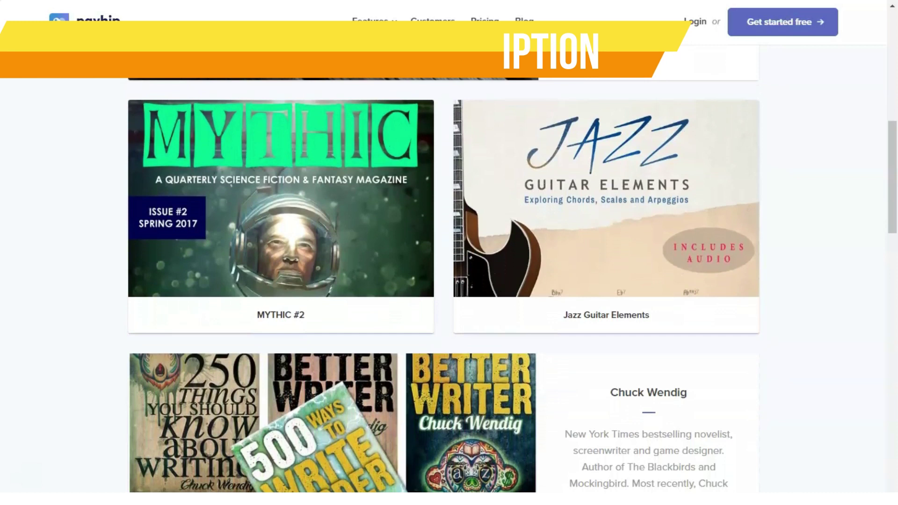
pyautogui.scroll(-2, 449, 281)
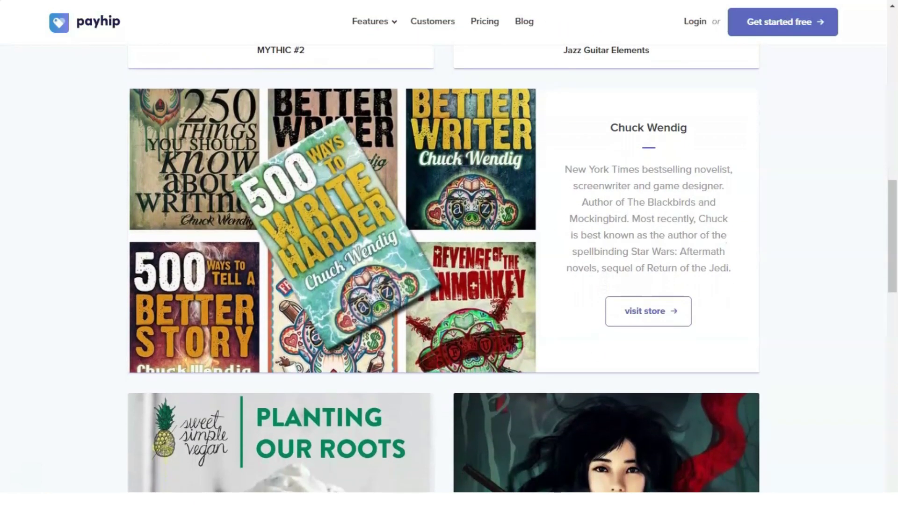
pyautogui.scroll(-3, 449, 270)
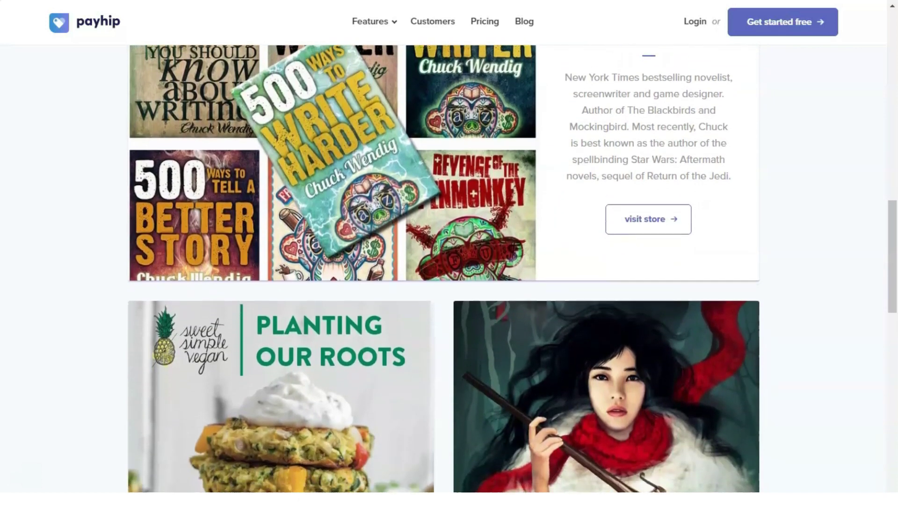